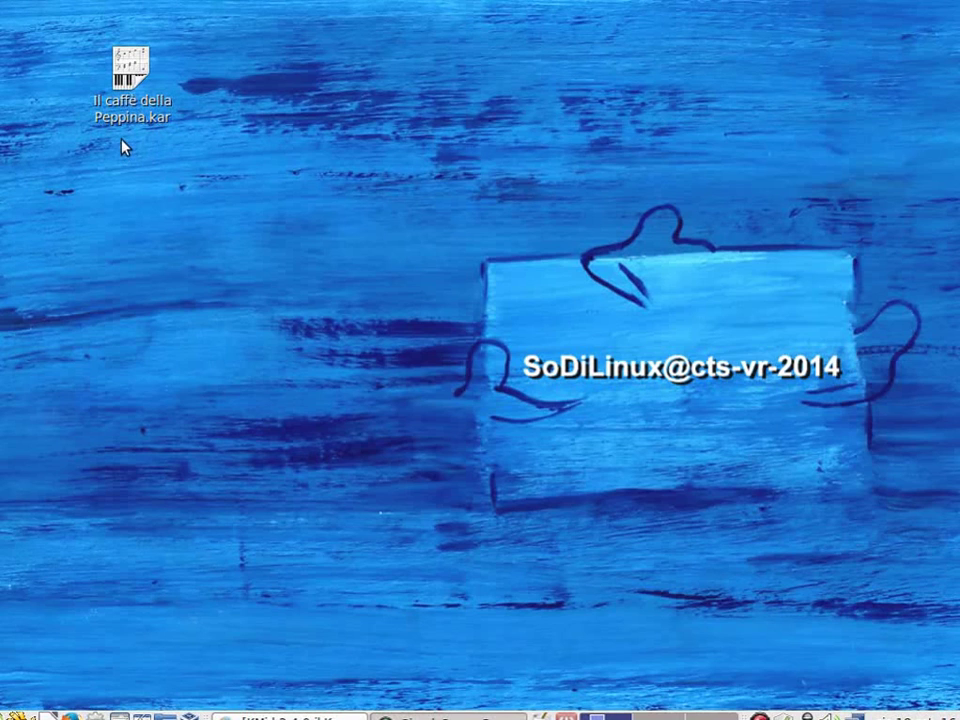
{"action": "mouse_move", "coordinate": [161, 129]}
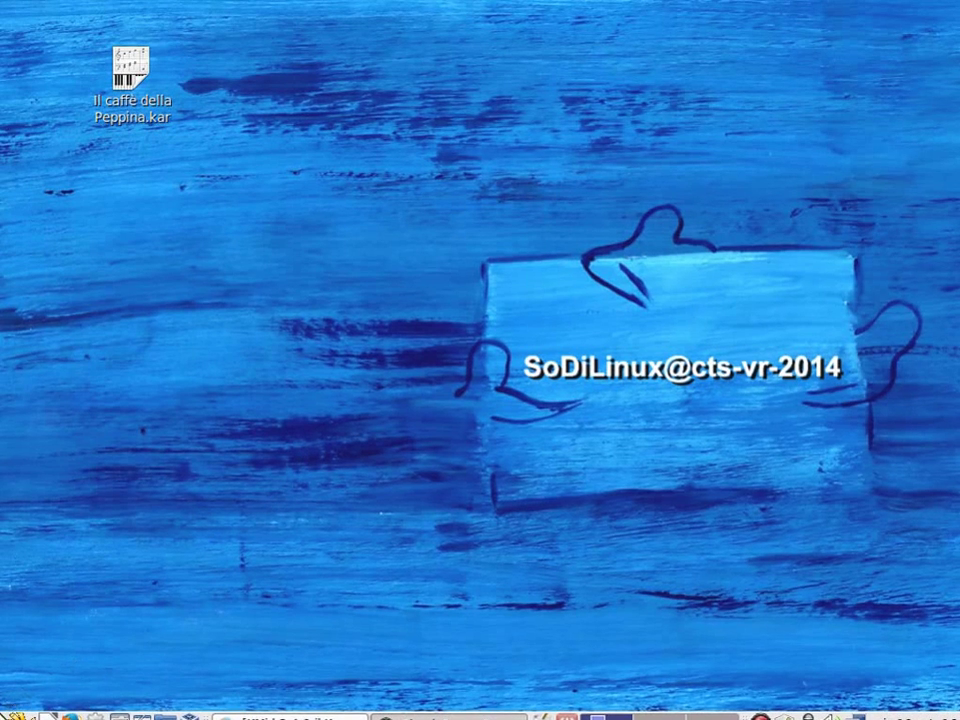
{"action": "left_click", "coordinate": [12, 716]}
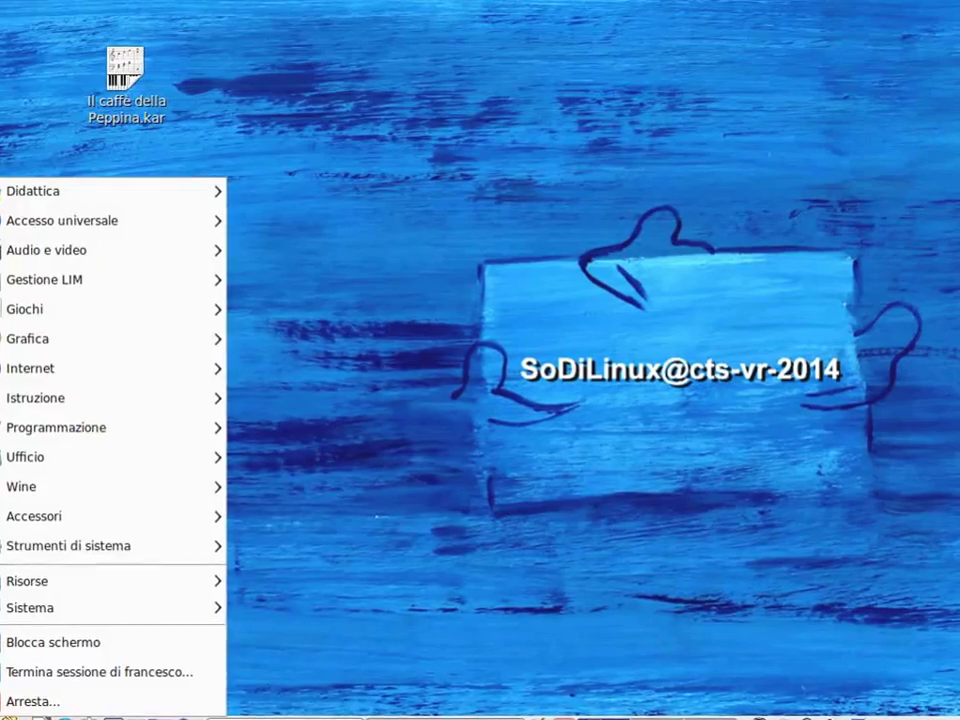
{"action": "mouse_move", "coordinate": [14, 256]}
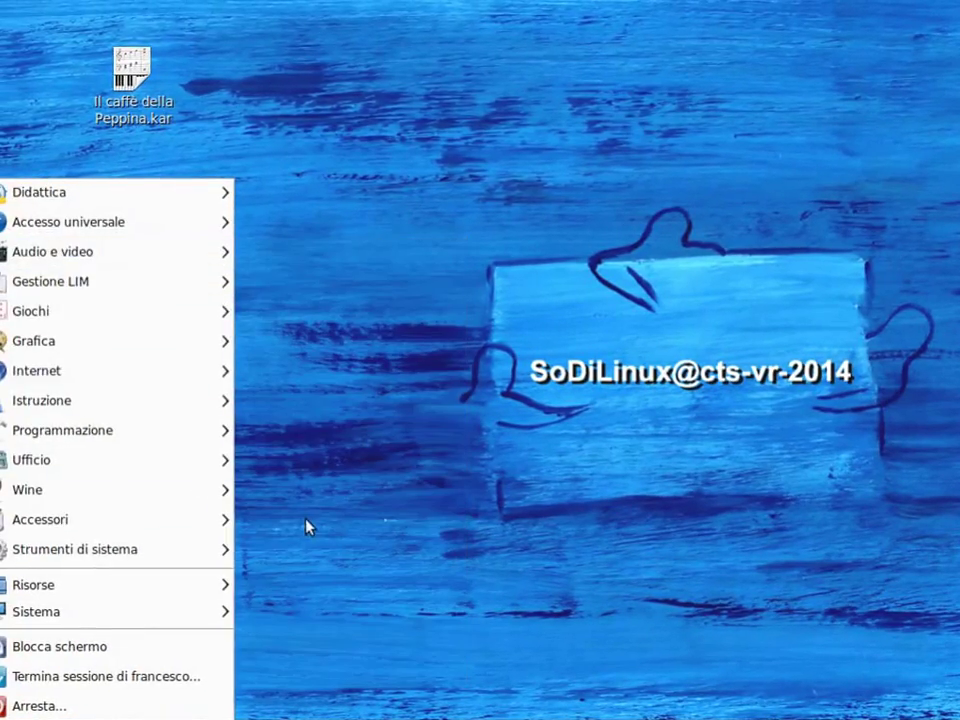
{"action": "mouse_move", "coordinate": [143, 251]}
{"action": "left_click", "coordinate": [563, 573]}
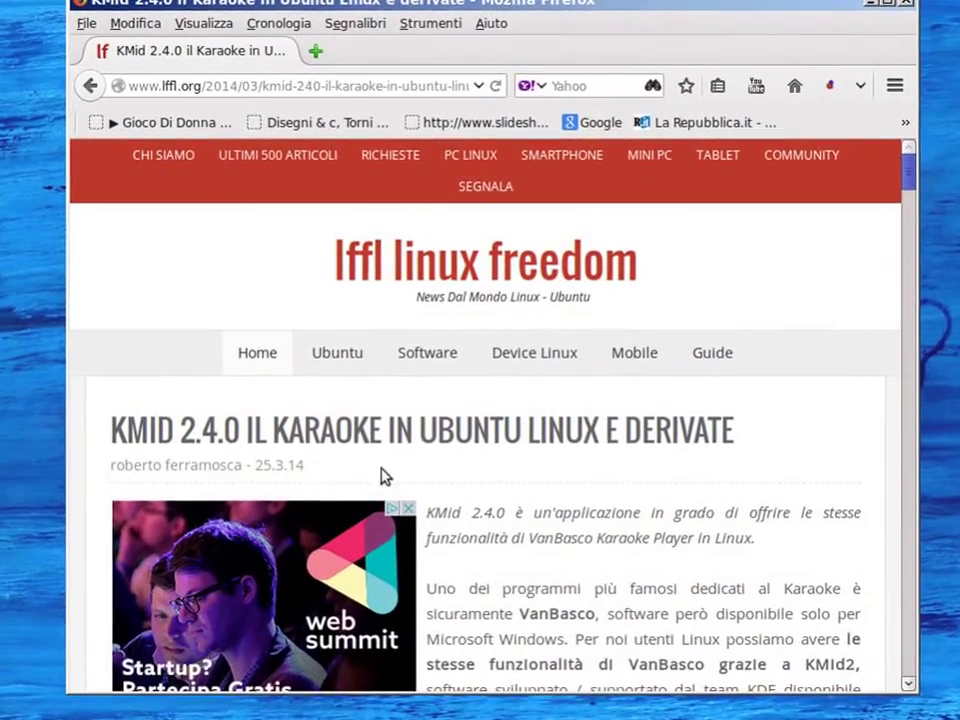
- Review the KMid 2.4.0 article in the maximized browser window and open its 32-bit package download link
{"action": "scroll", "coordinate": [508, 491], "scroll_direction": "down", "scroll_amount": 5}
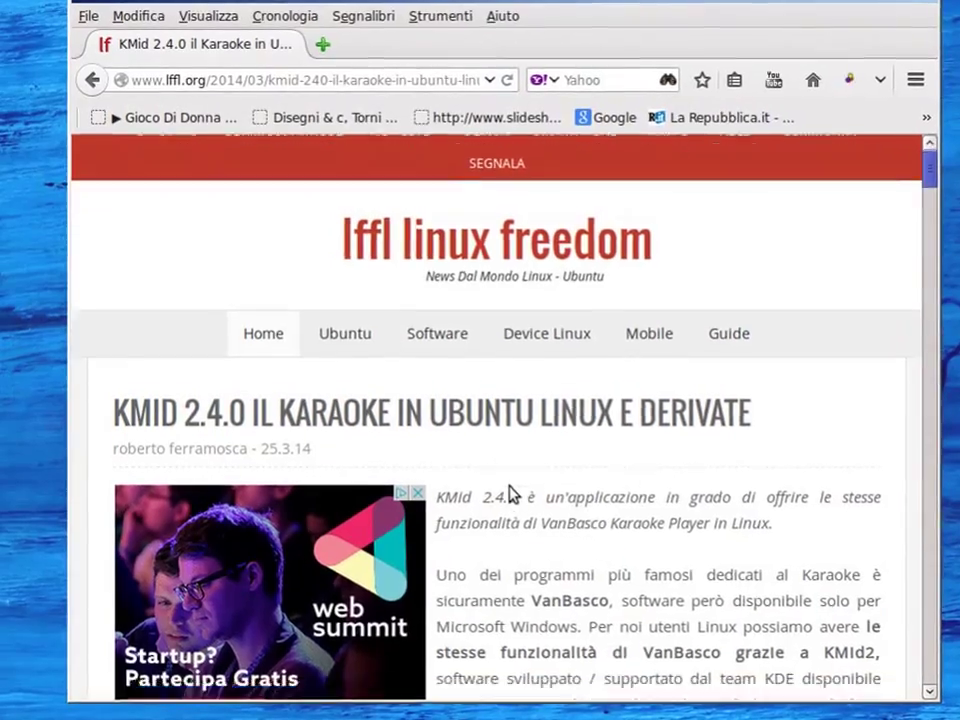
{"action": "scroll", "coordinate": [509, 507], "scroll_direction": "down", "scroll_amount": 6}
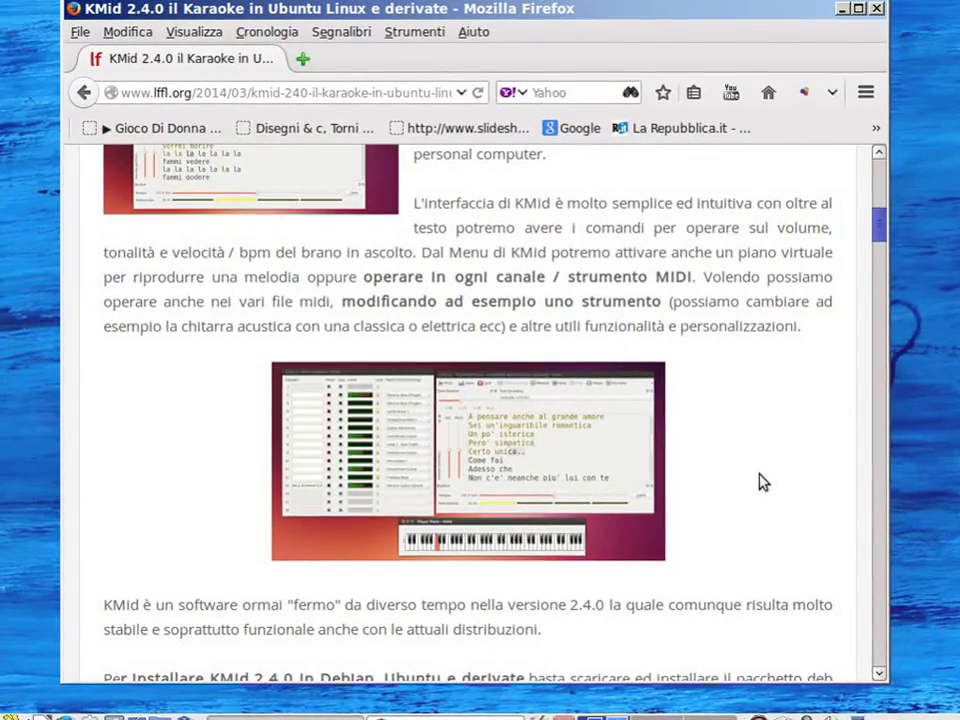
{"action": "scroll", "coordinate": [760, 482], "scroll_direction": "down", "scroll_amount": 4}
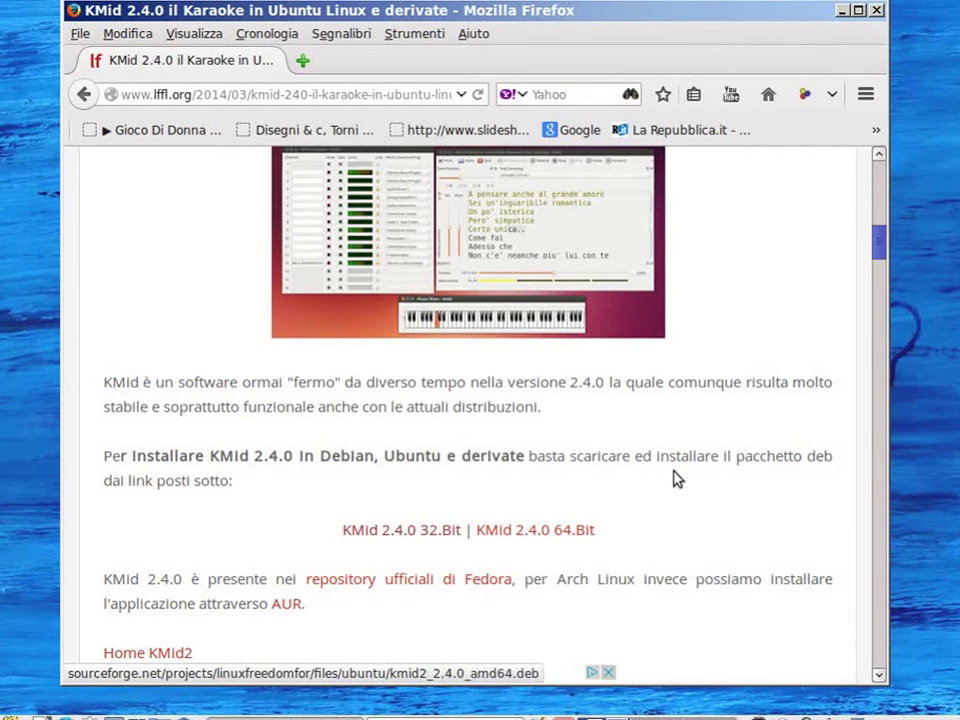
{"action": "scroll", "coordinate": [700, 490], "scroll_direction": "up", "scroll_amount": 6}
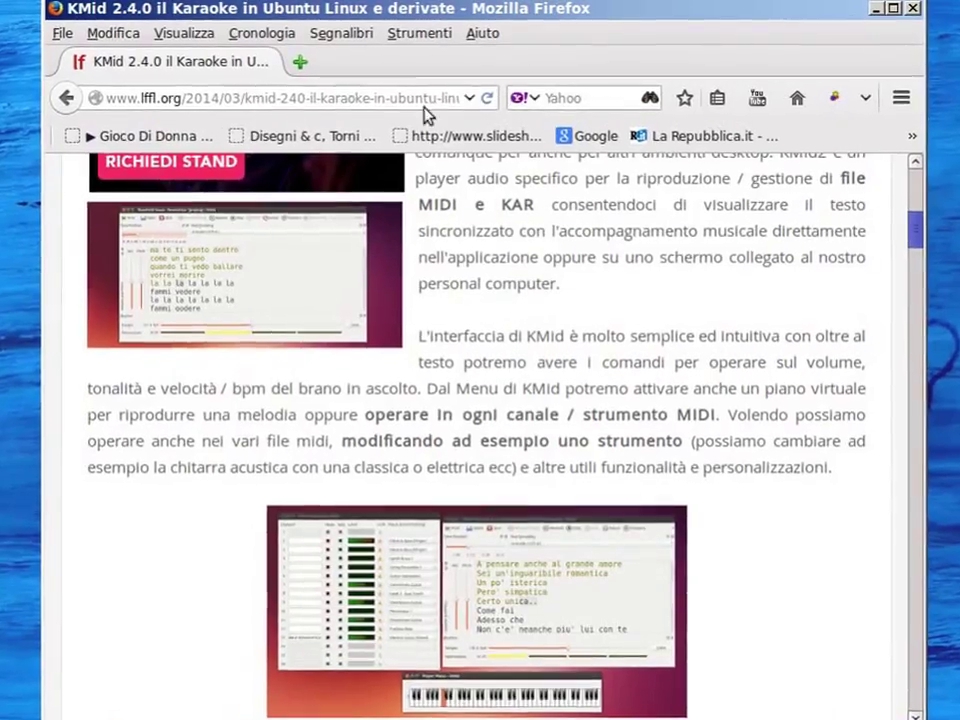
{"action": "scroll", "coordinate": [637, 460], "scroll_direction": "up", "scroll_amount": 10}
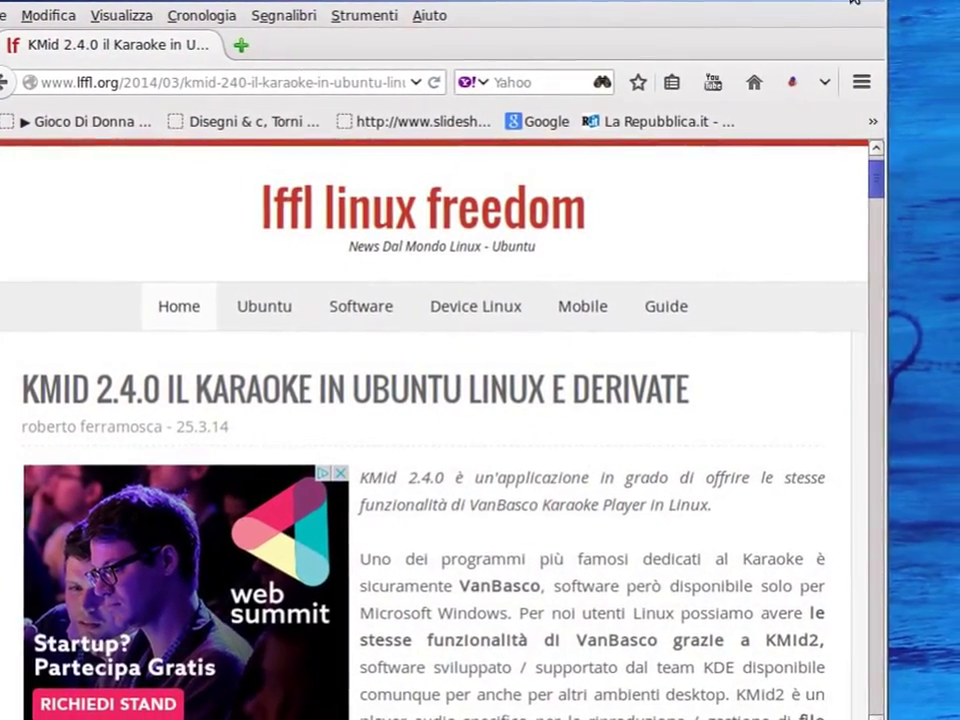
{"action": "double_click", "coordinate": [853, 2]}
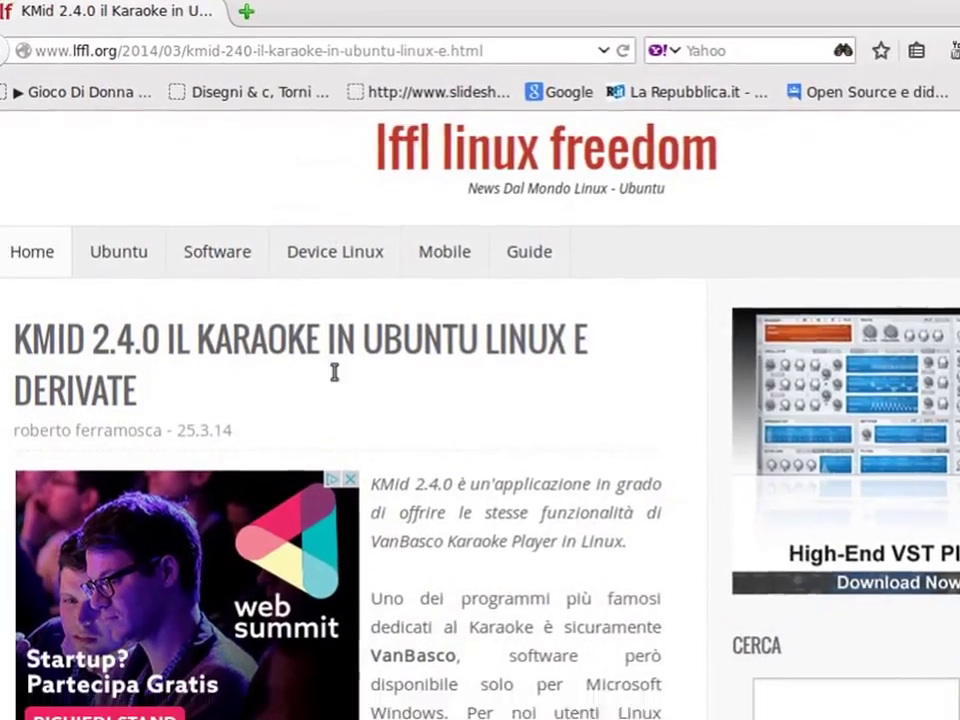
{"action": "scroll", "coordinate": [500, 440], "scroll_direction": "down", "scroll_amount": 15}
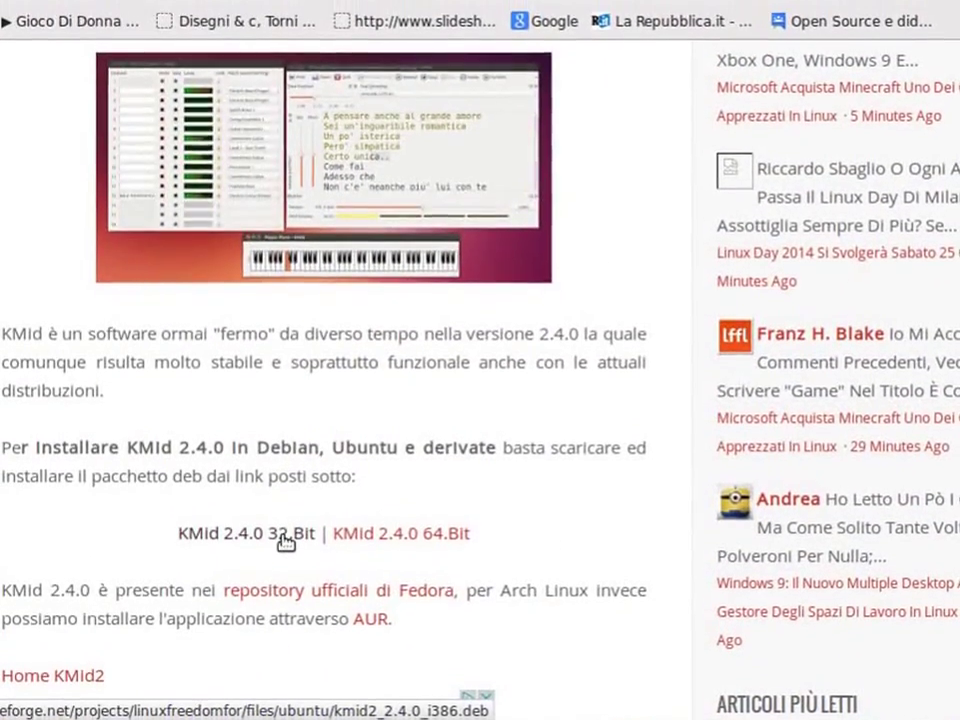
{"action": "left_click", "coordinate": [285, 521]}
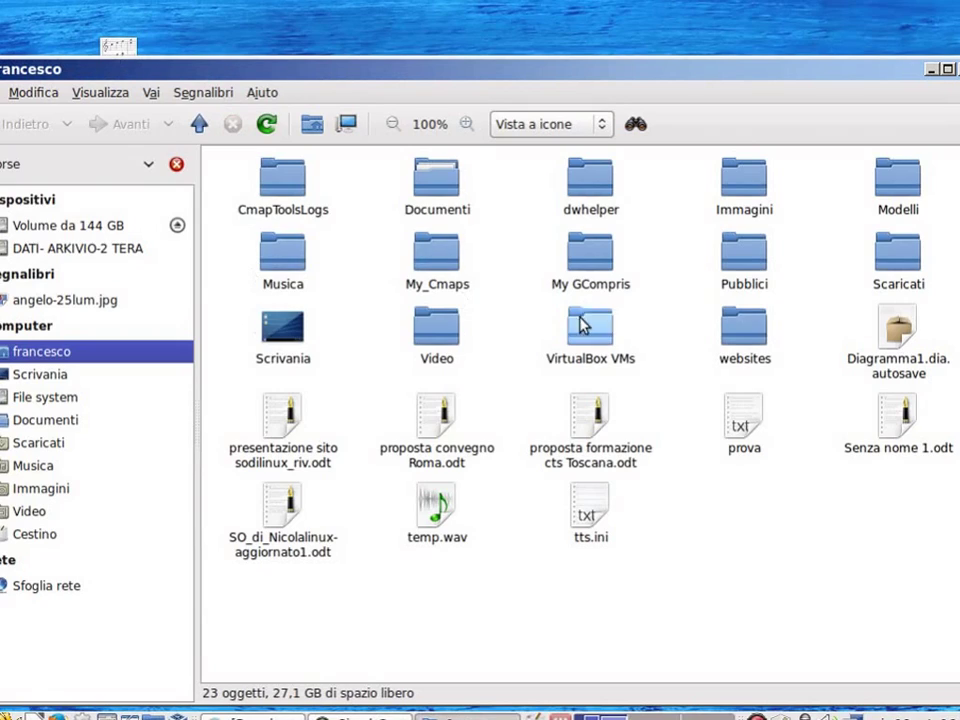
- Open the kmid2_2.4.0_i386.deb package from the Scaricati folder in the package installer
{"action": "double_click", "coordinate": [921, 259]}
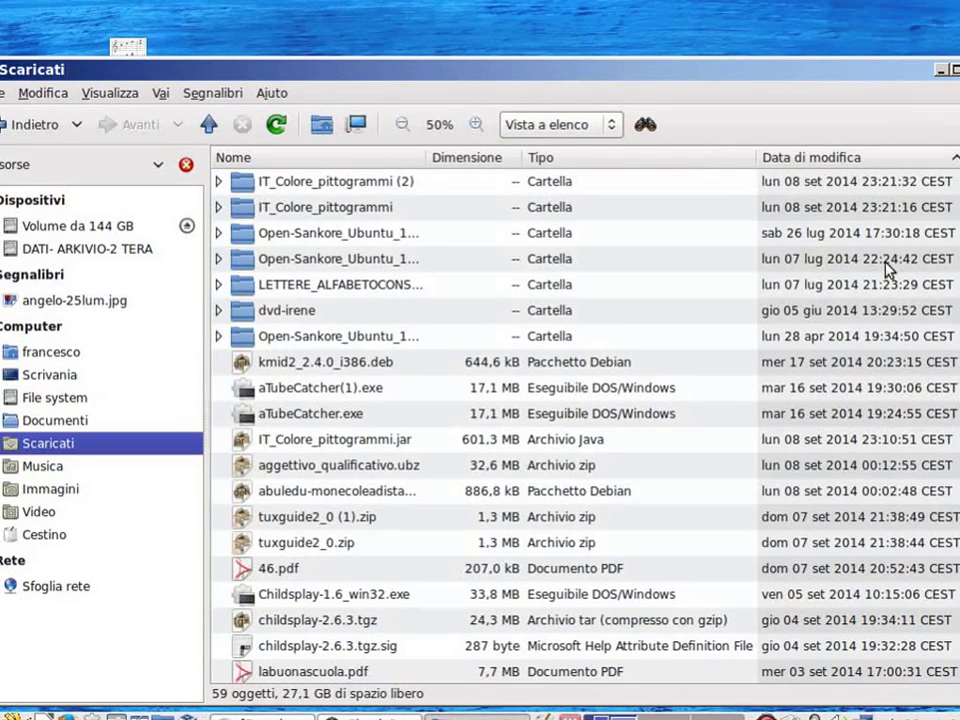
{"action": "left_click", "coordinate": [307, 371]}
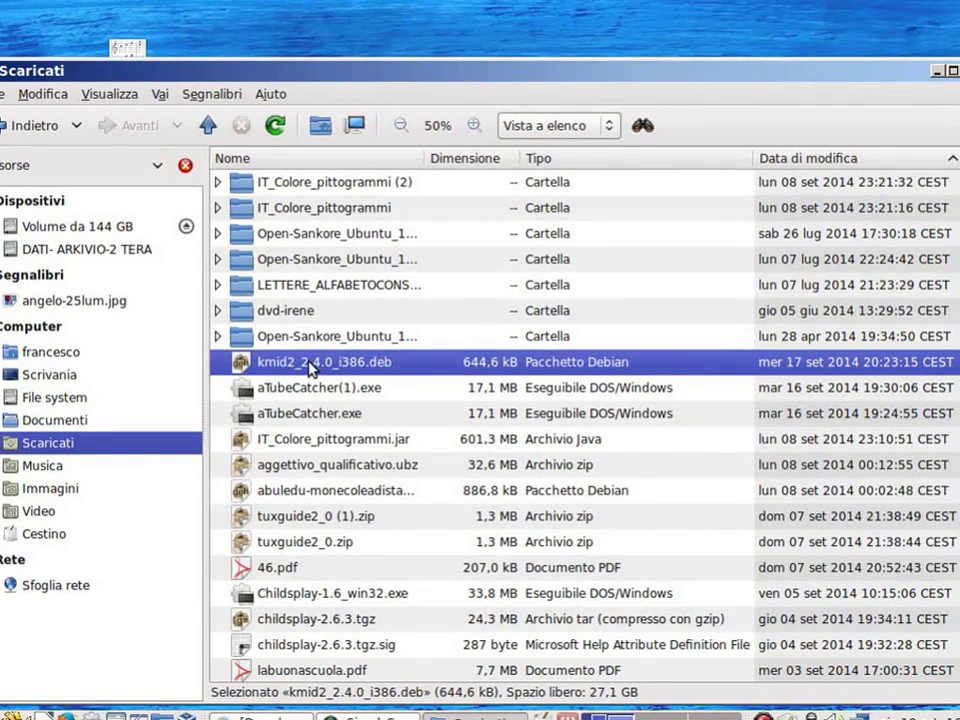
{"action": "double_click", "coordinate": [312, 366]}
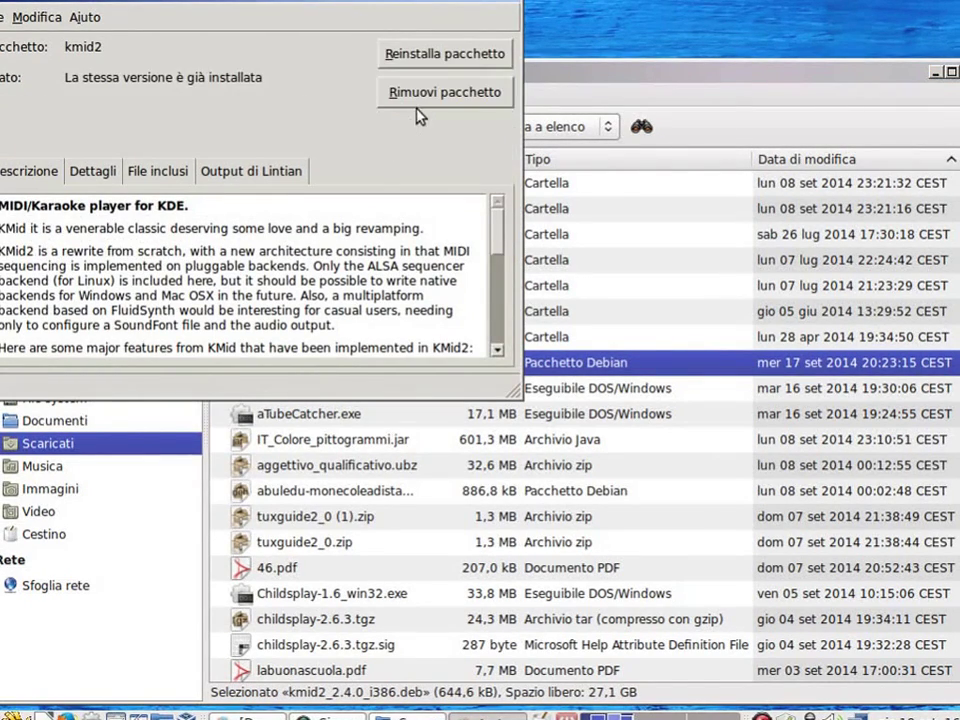
- Reinstall the kmid2 package, authorizing the installation with the administrator password
{"action": "left_click", "coordinate": [474, 57]}
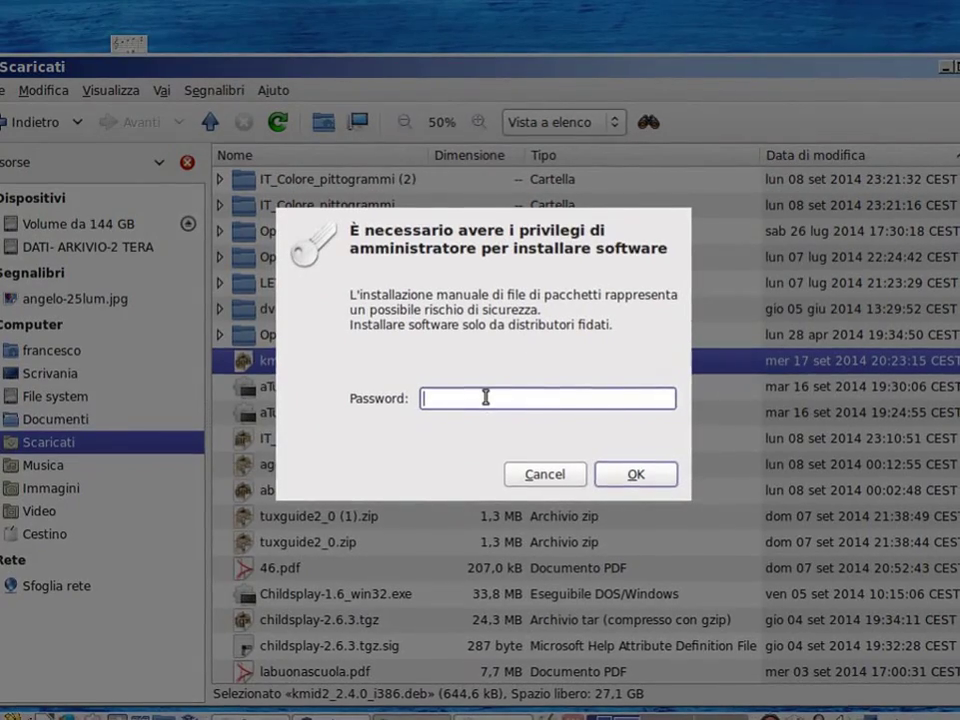
{"action": "type", "text": "***********"}
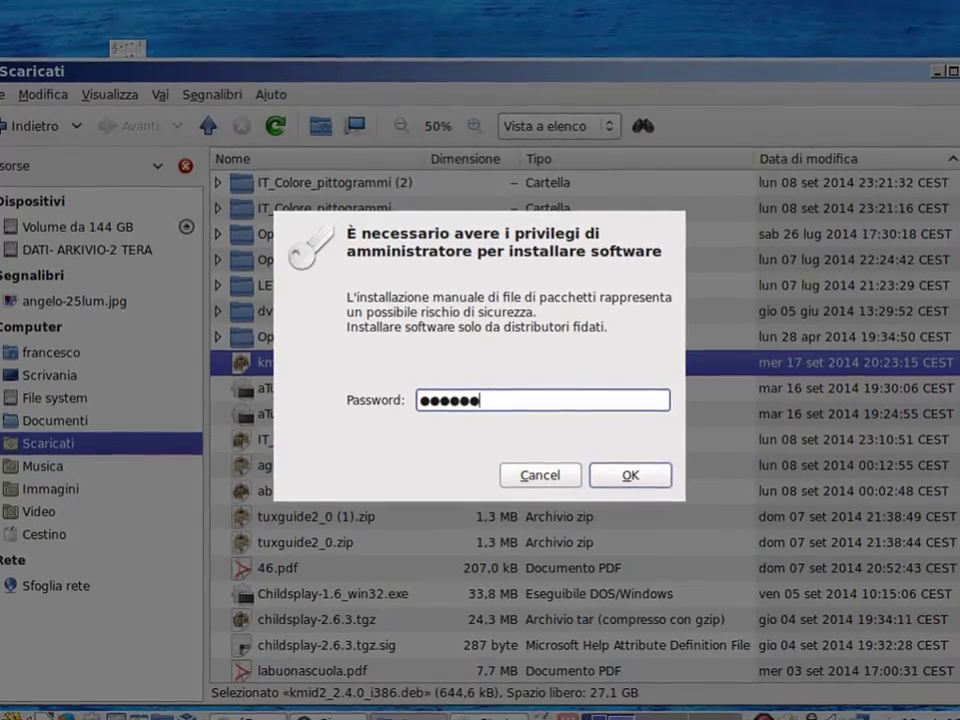
{"action": "key", "text": "Return"}
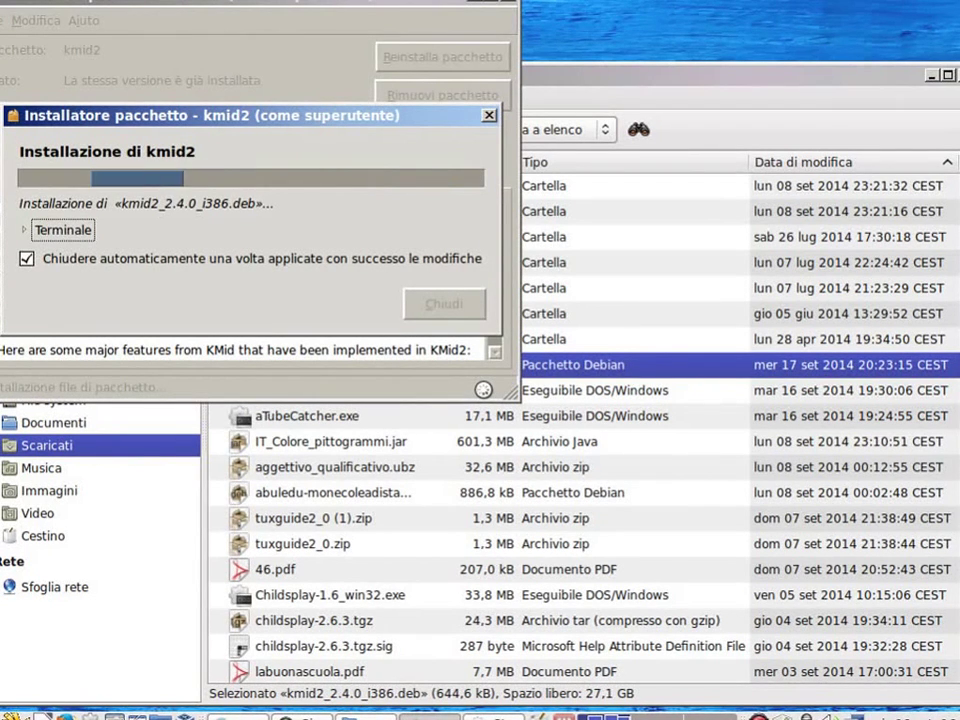
{"action": "left_click", "coordinate": [12, 715]}
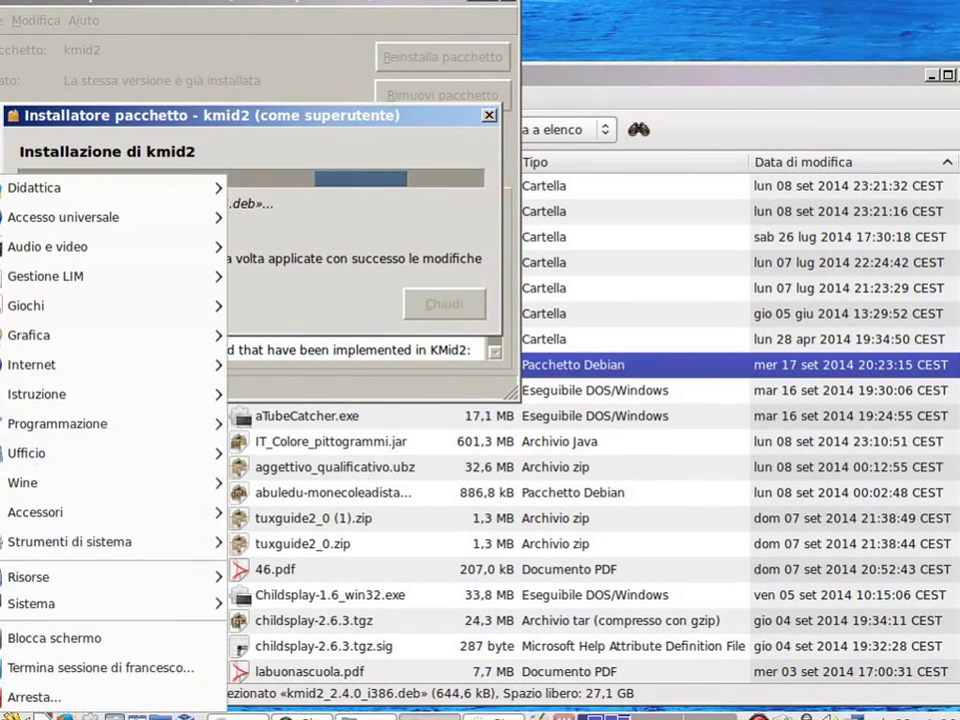
{"action": "mouse_move", "coordinate": [28, 248]}
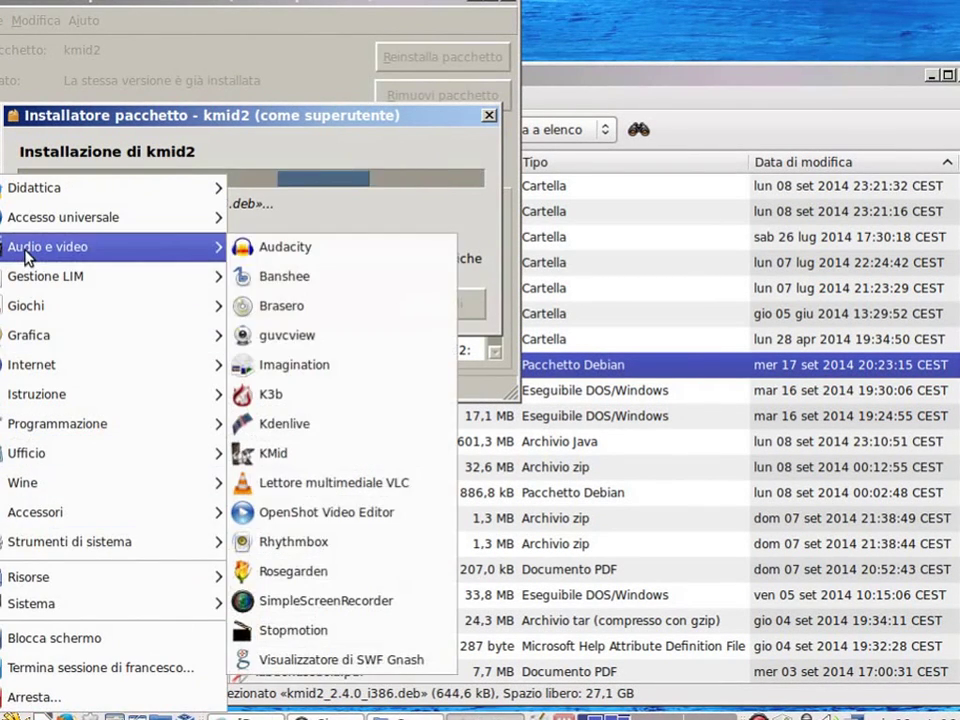
{"action": "left_click", "coordinate": [711, 28]}
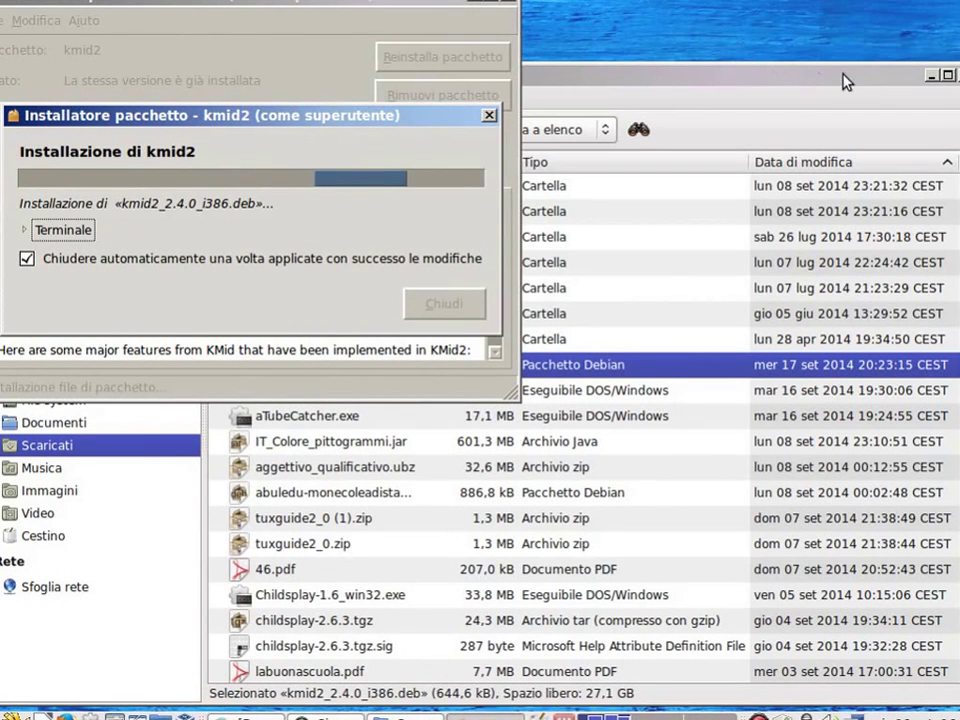
- Minimize the Scaricati folder window and close the package installer
{"action": "left_click", "coordinate": [933, 76]}
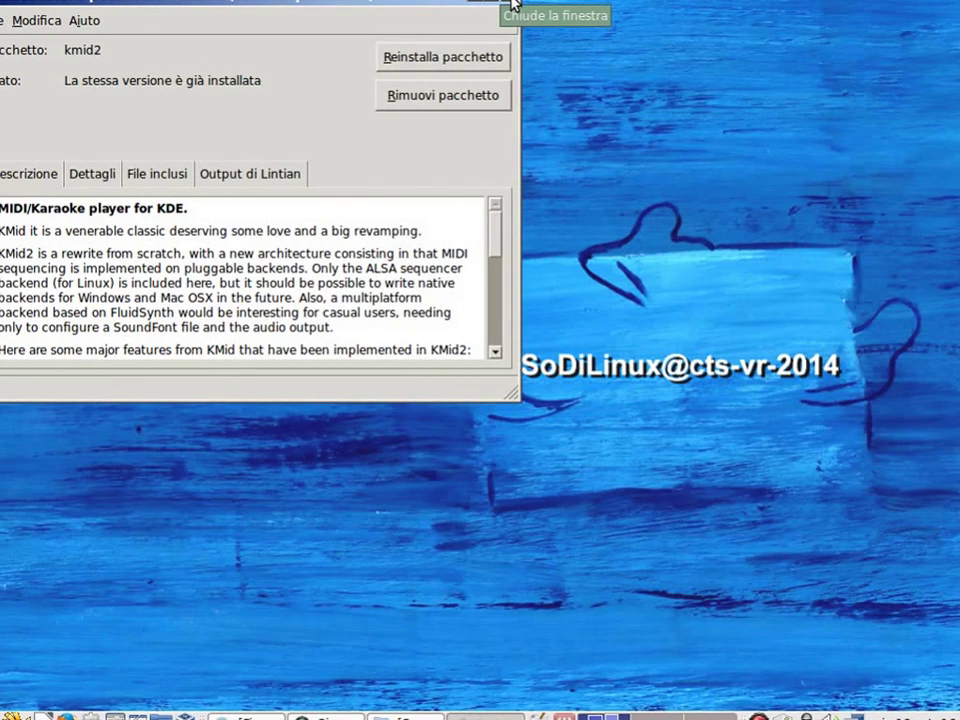
{"action": "left_click", "coordinate": [513, 6]}
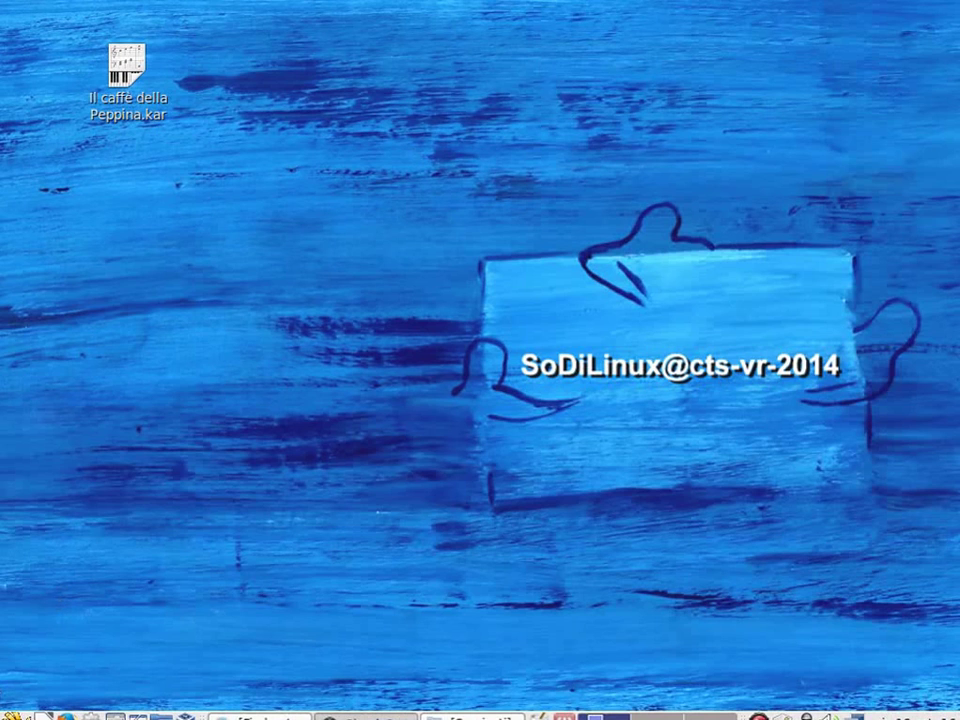
{"action": "left_click", "coordinate": [10, 716]}
{"action": "mouse_move", "coordinate": [94, 256]}
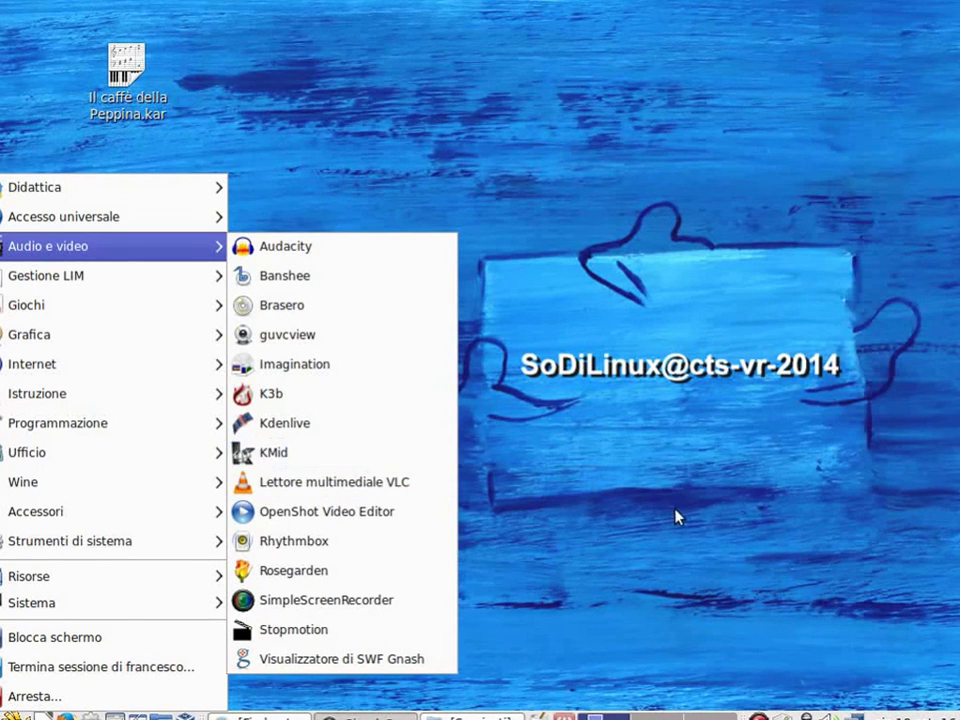
{"action": "left_click", "coordinate": [659, 530]}
{"action": "left_click", "coordinate": [10, 715]}
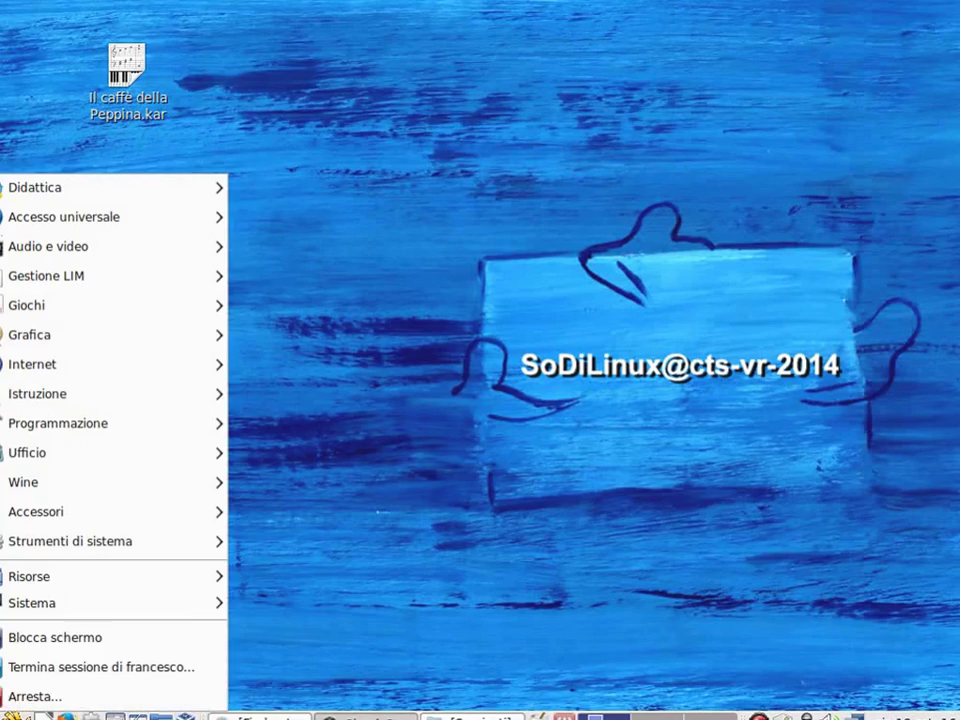
{"action": "mouse_move", "coordinate": [17, 604]}
{"action": "mouse_move", "coordinate": [328, 640]}
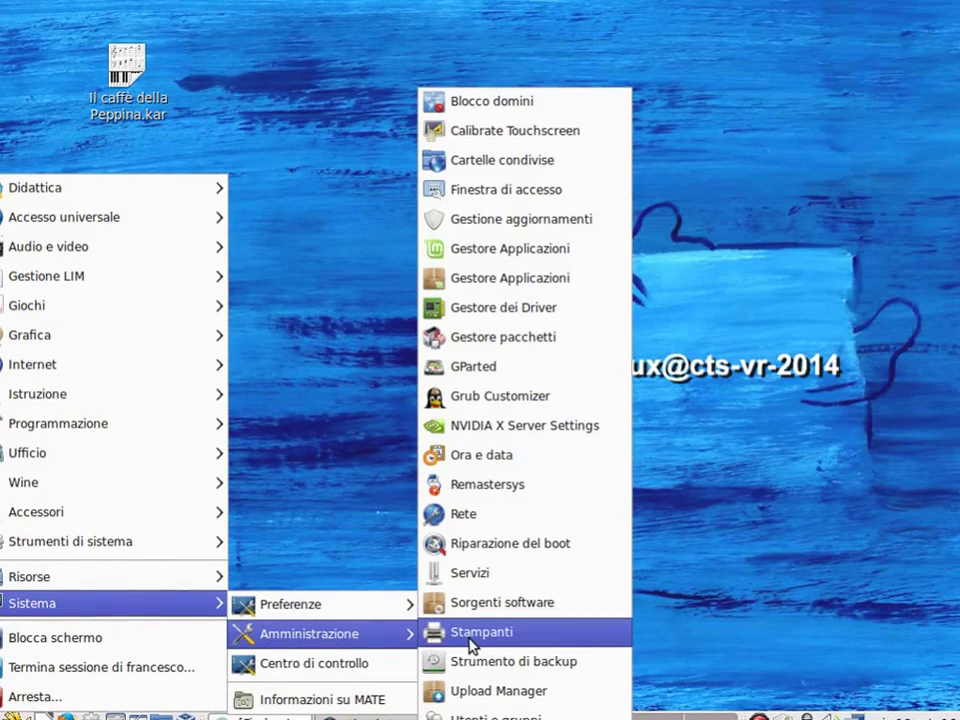
{"action": "left_click", "coordinate": [498, 282]}
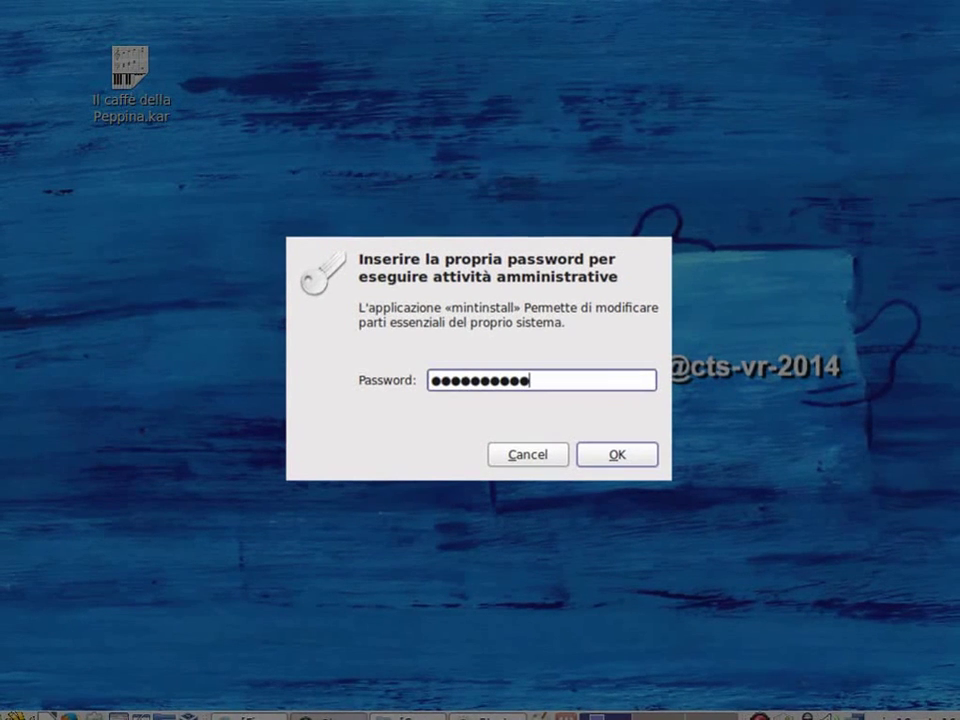
{"action": "key", "text": "Return"}
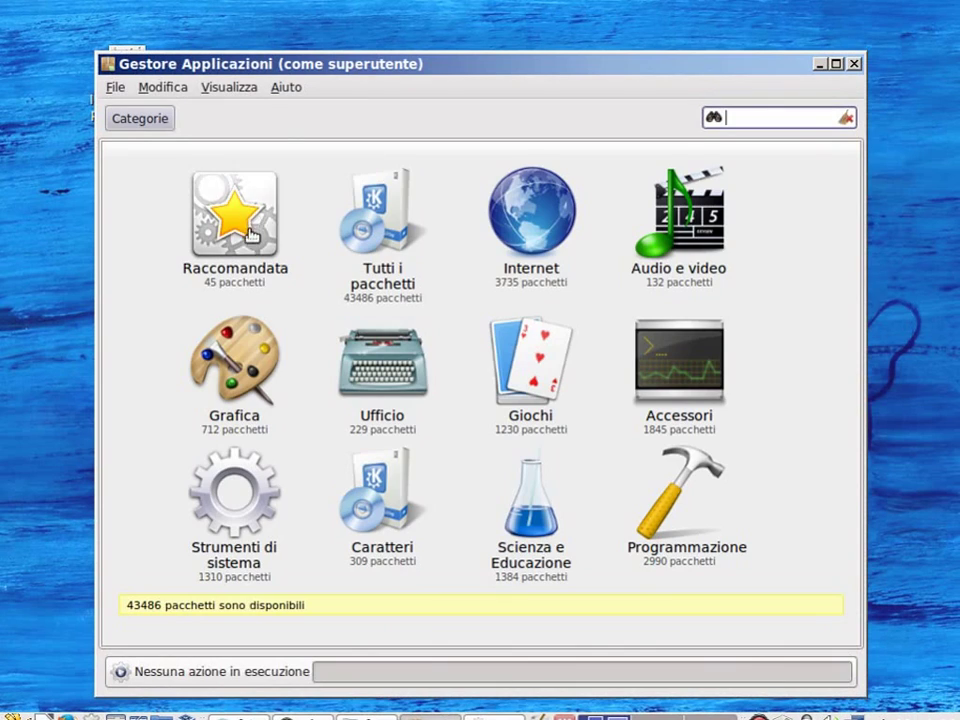
{"action": "left_click", "coordinate": [857, 64]}
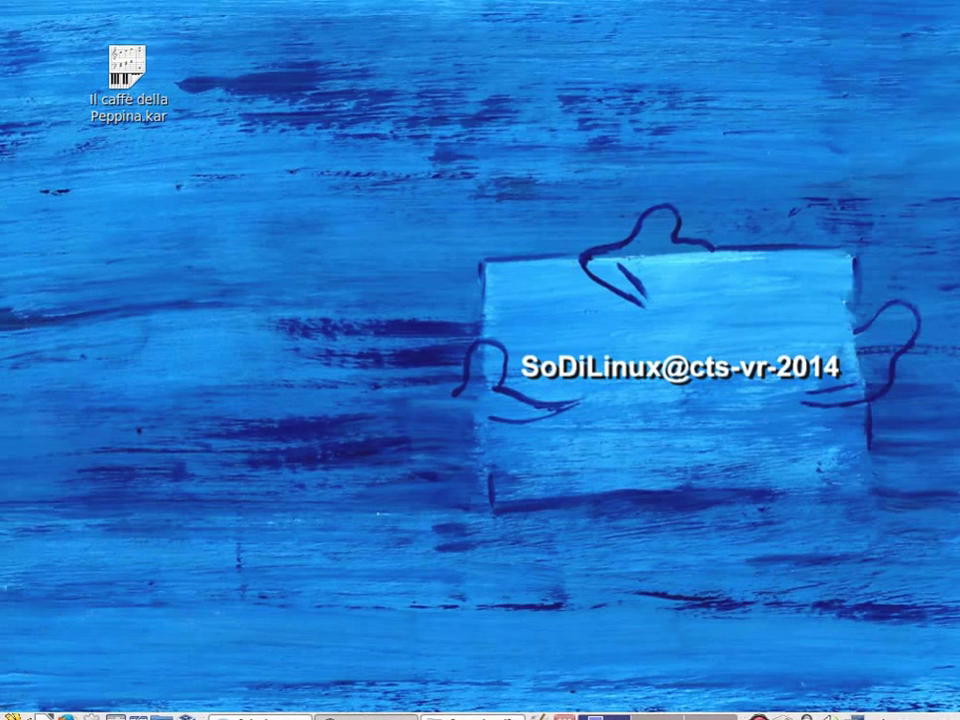
- Launch the Synaptic package manager (Gestore pacchetti) from the system administration tools and authenticate with the account password
{"action": "left_click", "coordinate": [14, 716]}
{"action": "mouse_move", "coordinate": [155, 612]}
{"action": "mouse_move", "coordinate": [333, 638]}
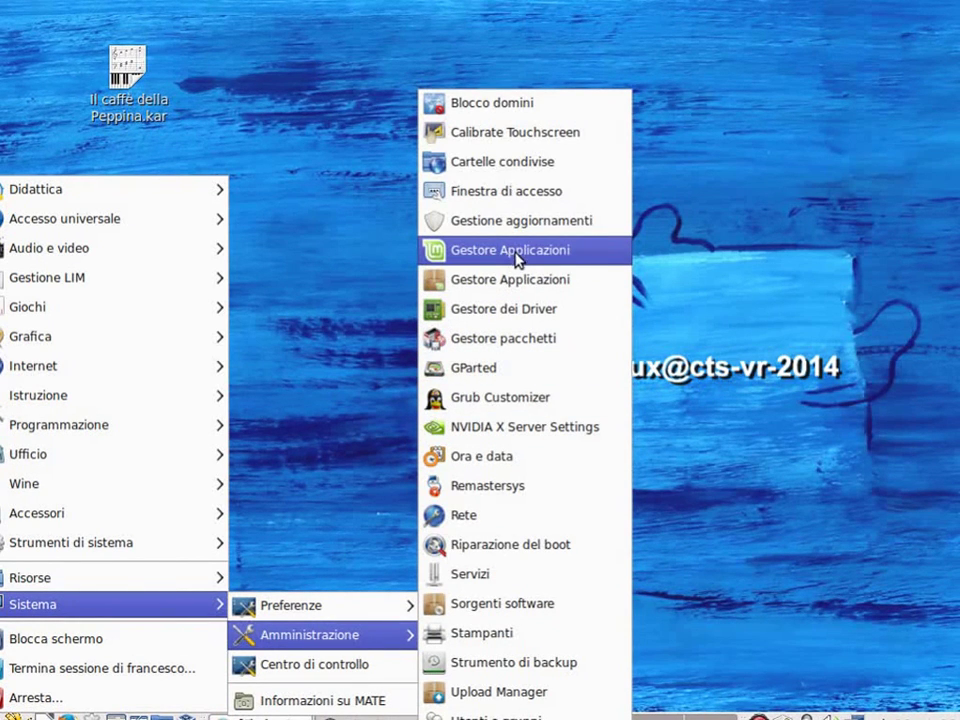
{"action": "left_click", "coordinate": [514, 343]}
{"action": "left_click", "coordinate": [363, 202]}
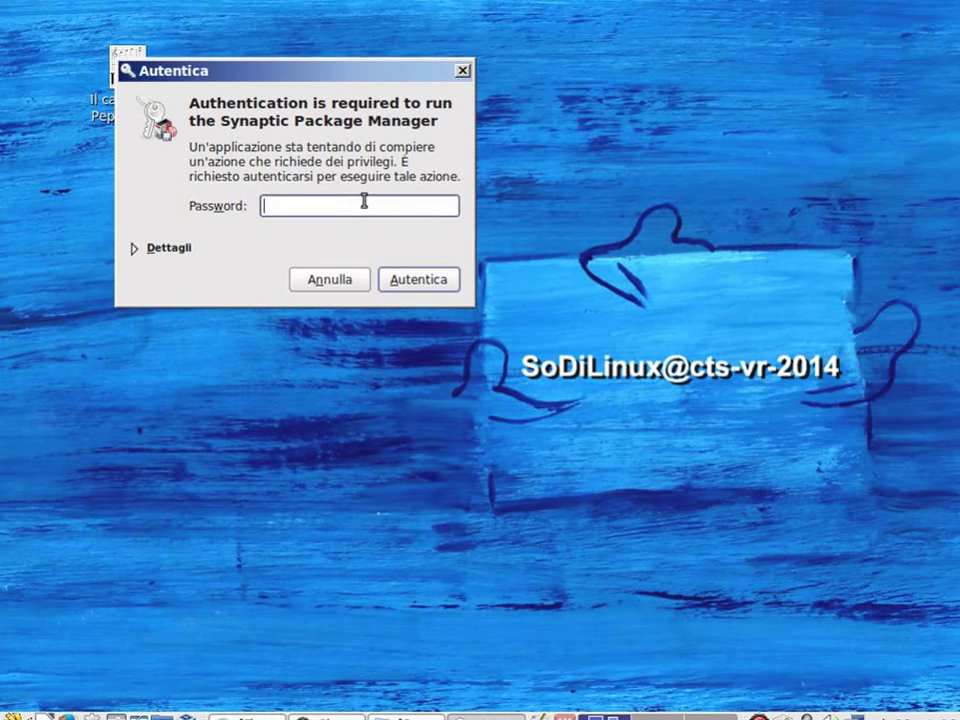
{"action": "type", "text": "•••••••••••"}
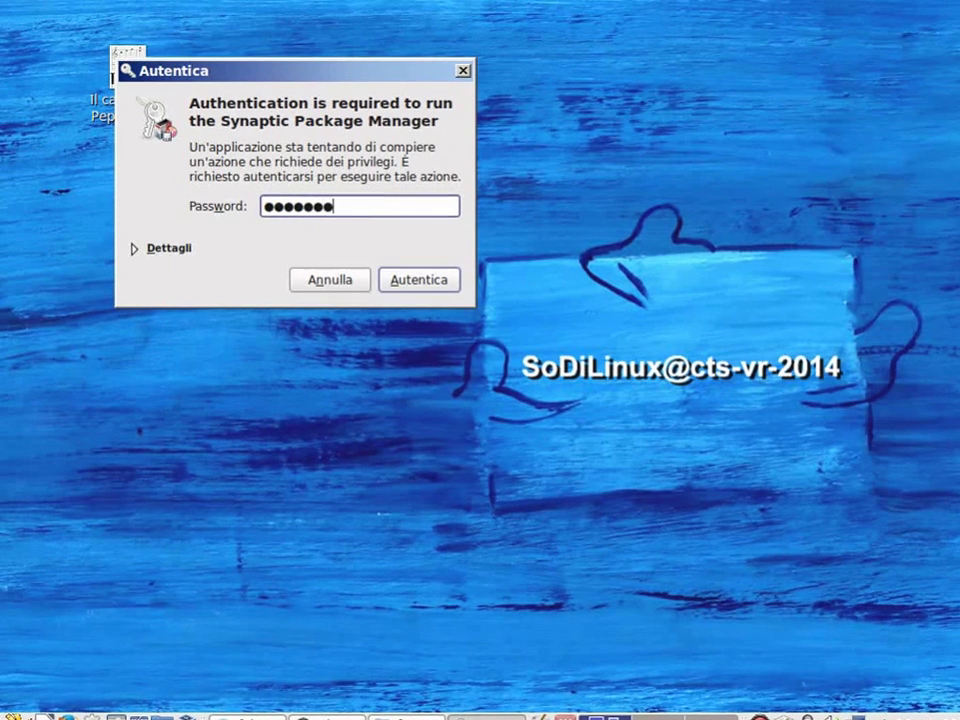
{"action": "key", "text": "Return"}
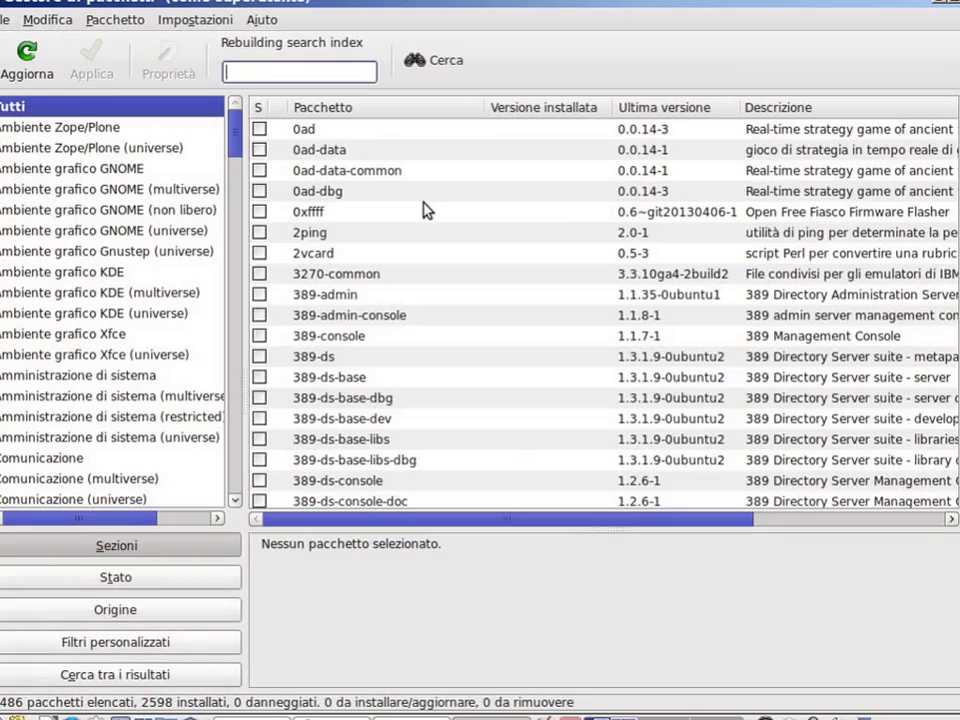
- Search the package names and descriptions for fluidsynth
{"action": "left_click", "coordinate": [415, 60]}
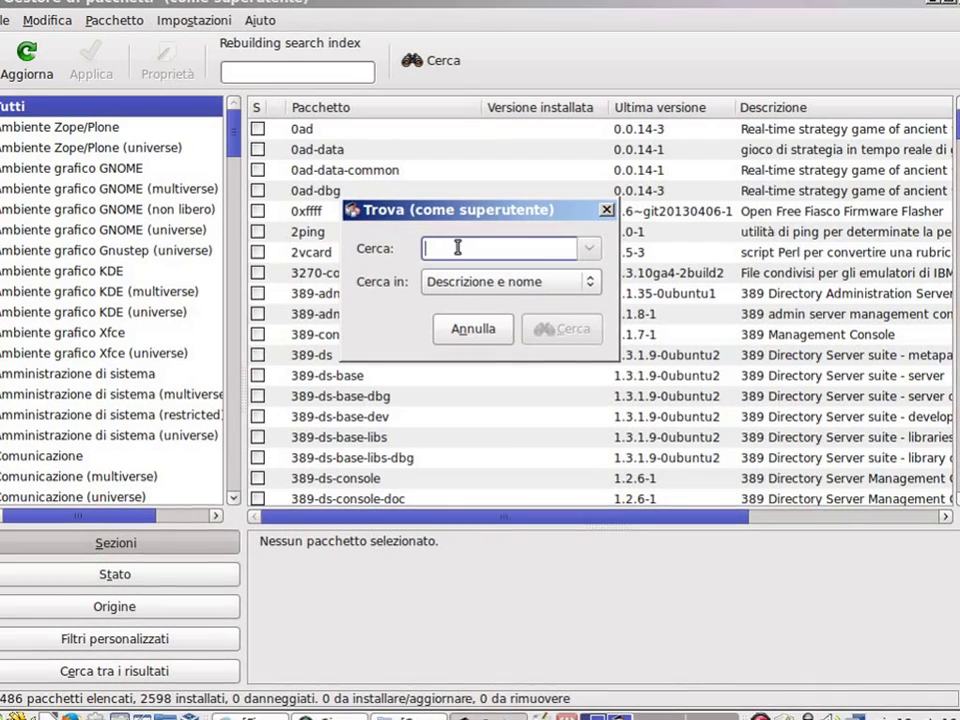
{"action": "type", "text": "f"}
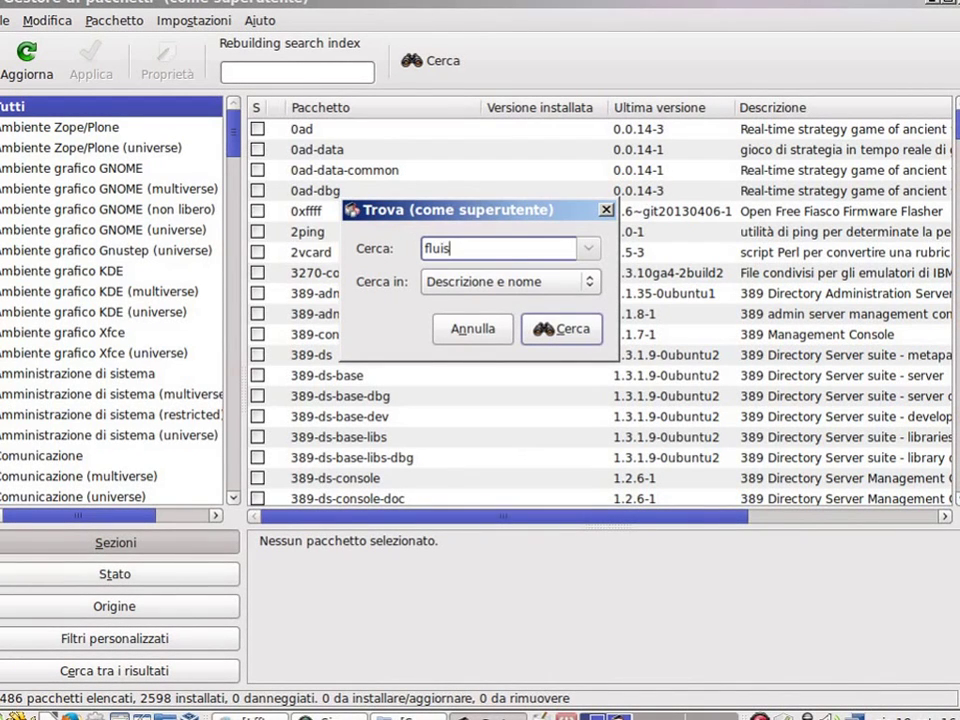
{"action": "type", "text": "luidsmith"}
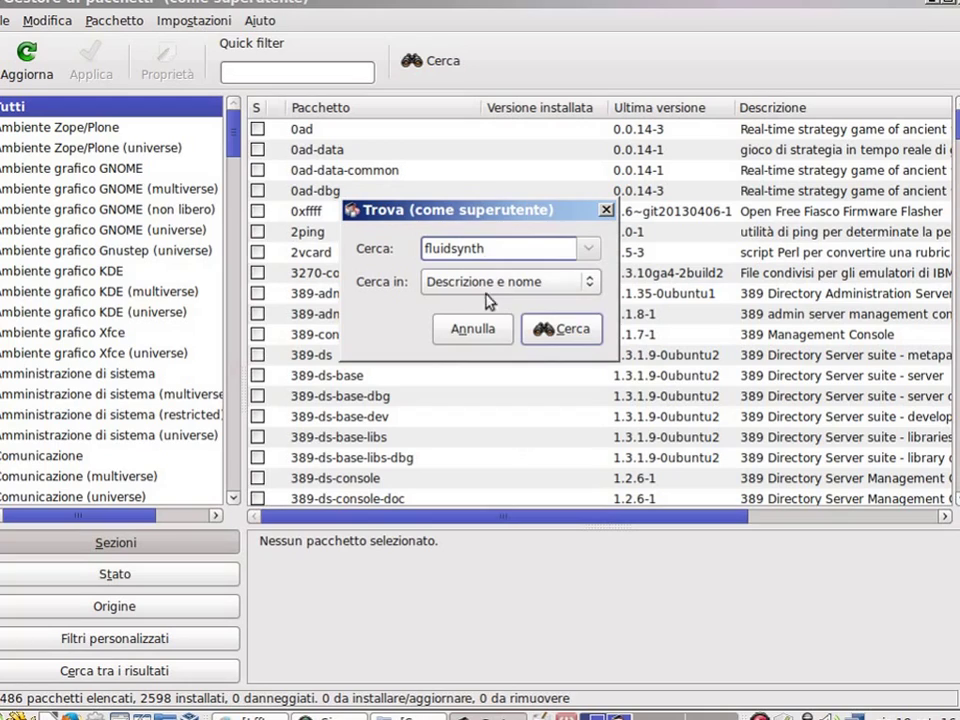
{"action": "left_click_drag", "start_coordinate": [497, 247], "coordinate": [423, 244]}
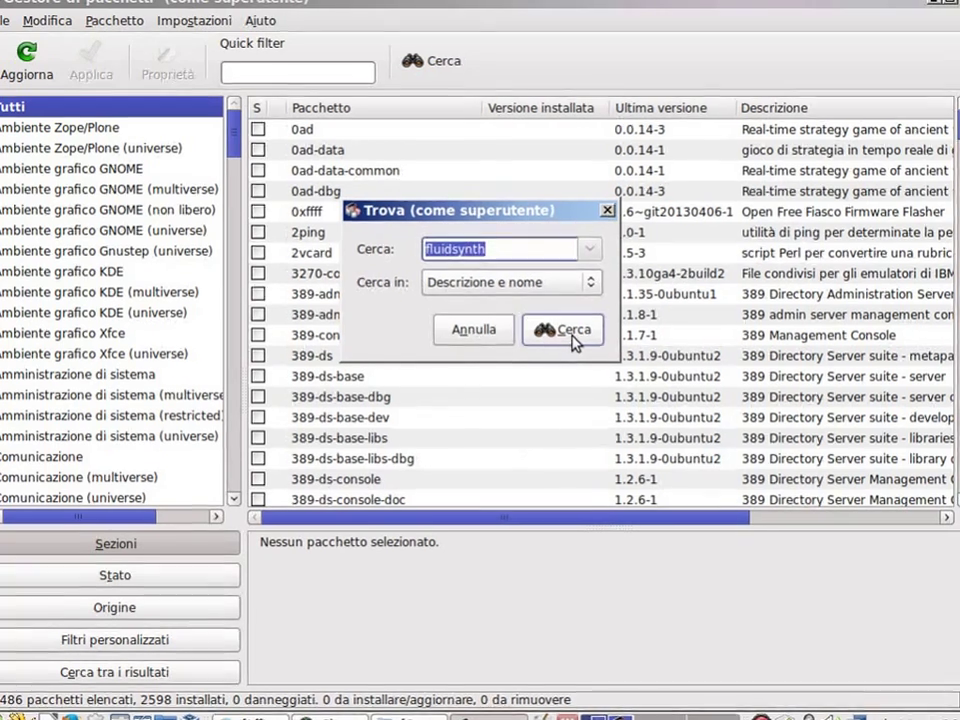
{"action": "left_click", "coordinate": [568, 330]}
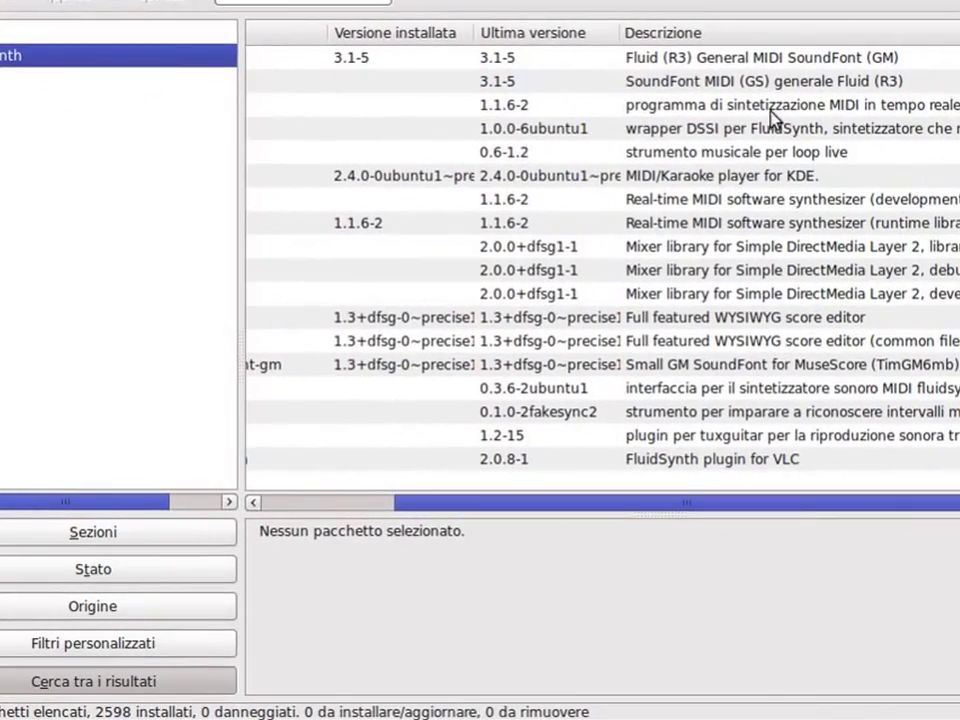
- Mark the fluidsynth package for installation and apply the changes
{"action": "left_click_drag", "start_coordinate": [915, 500], "coordinate": [560, 504]}
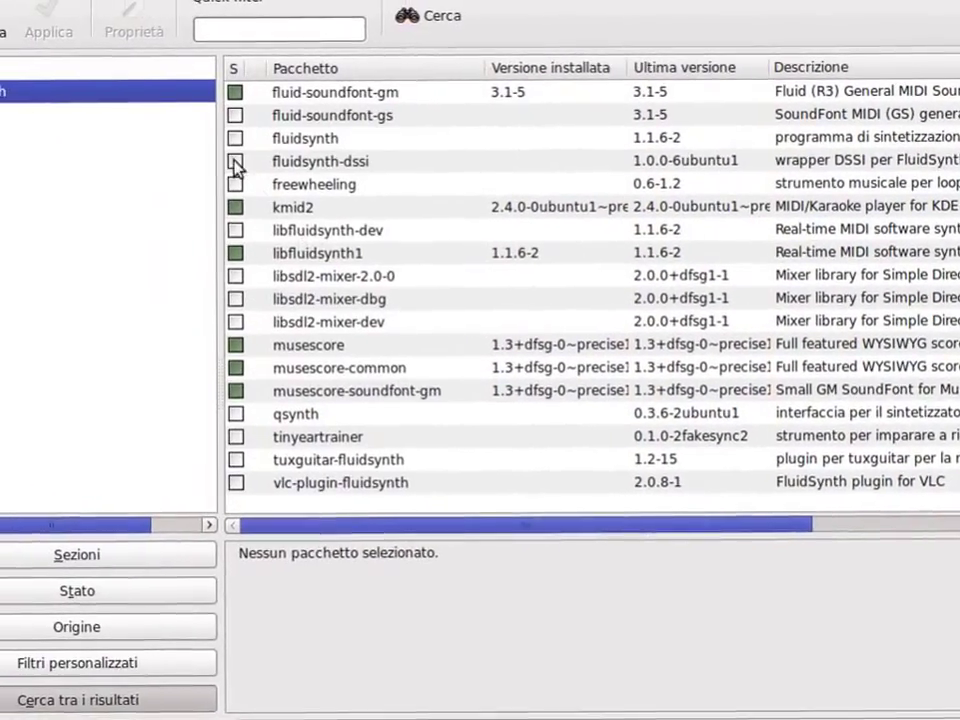
{"action": "left_click", "coordinate": [200, 134]}
{"action": "left_click", "coordinate": [270, 165]}
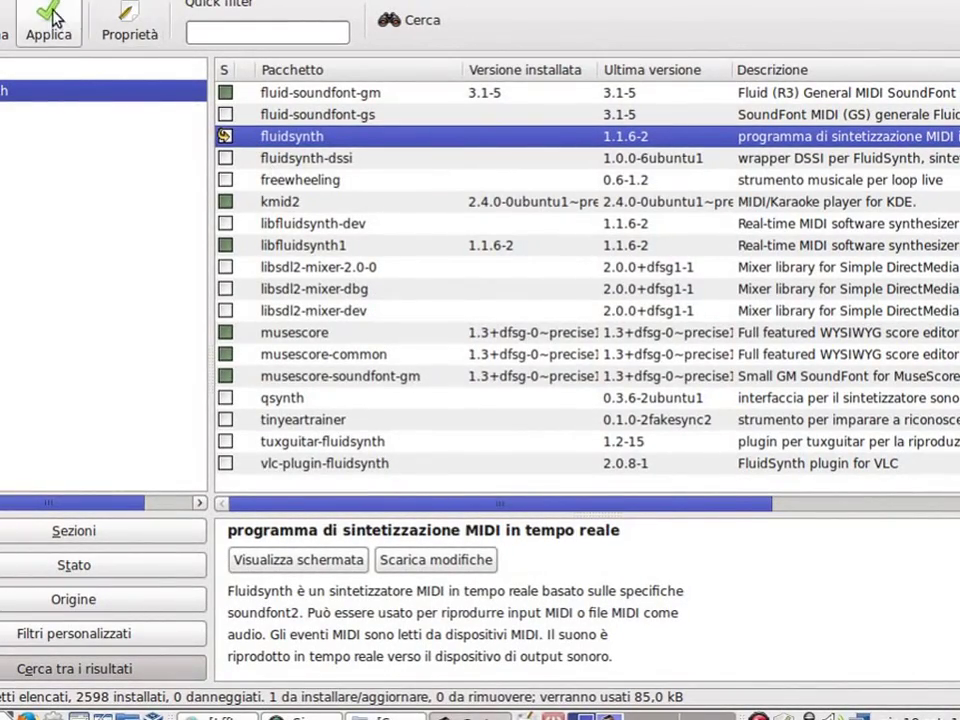
{"action": "left_click", "coordinate": [50, 20]}
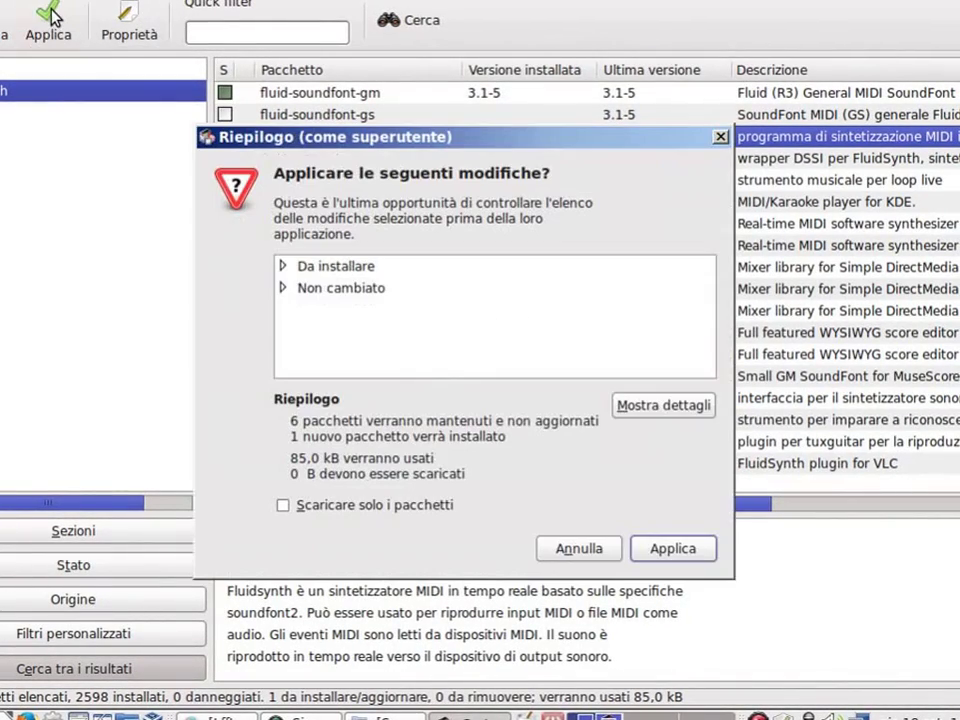
{"action": "left_click", "coordinate": [659, 548]}
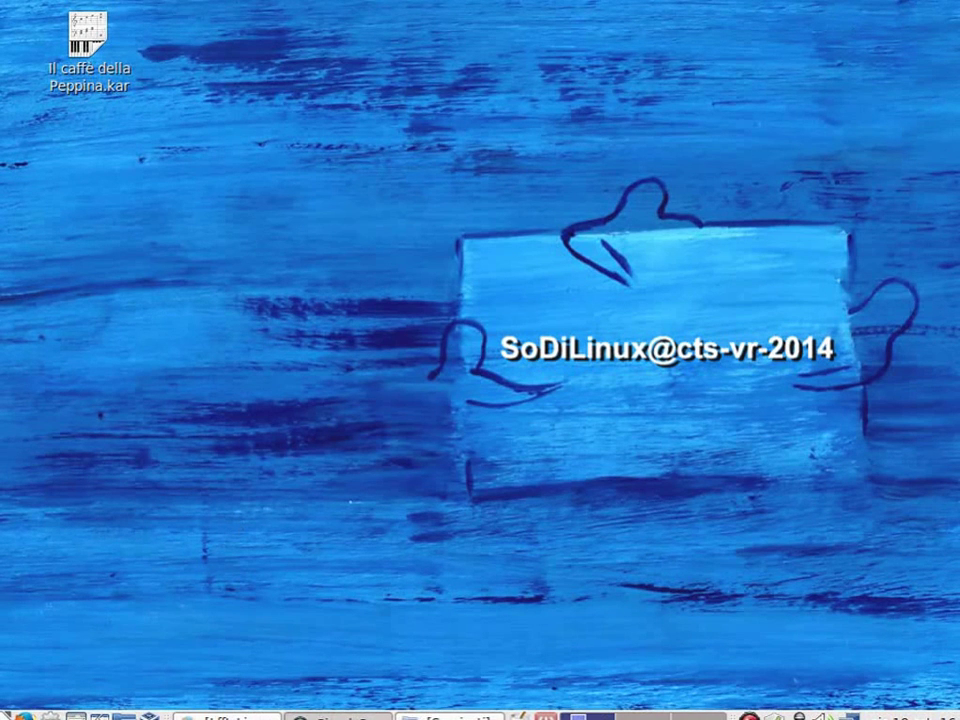
- Launch KMid from the desktop's audio and video applications
{"action": "left_click", "coordinate": [4, 716]}
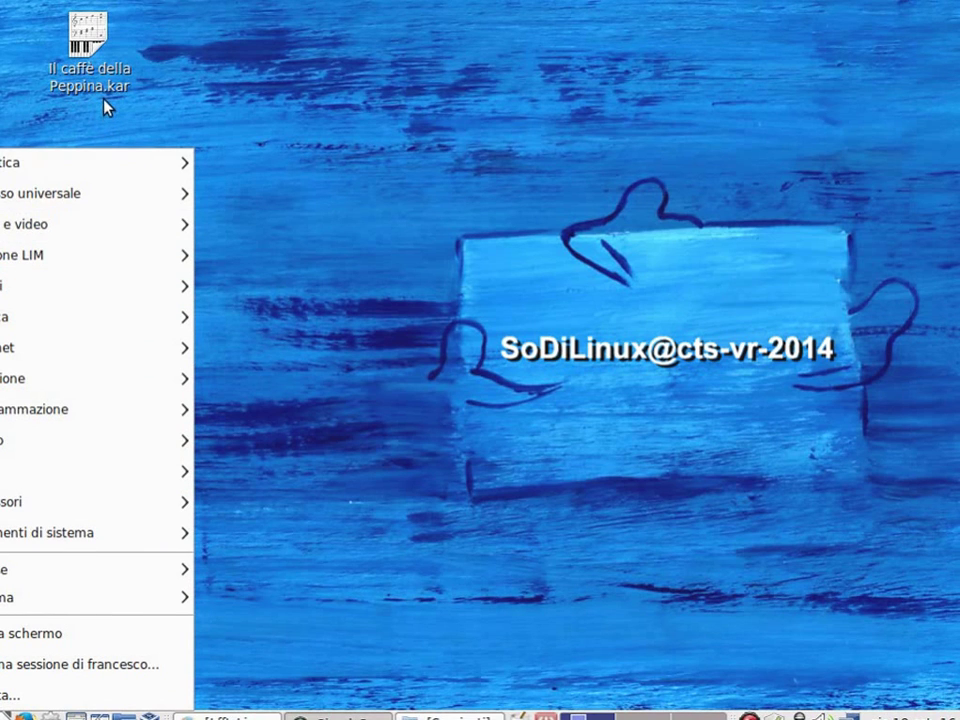
{"action": "mouse_move", "coordinate": [92, 254]}
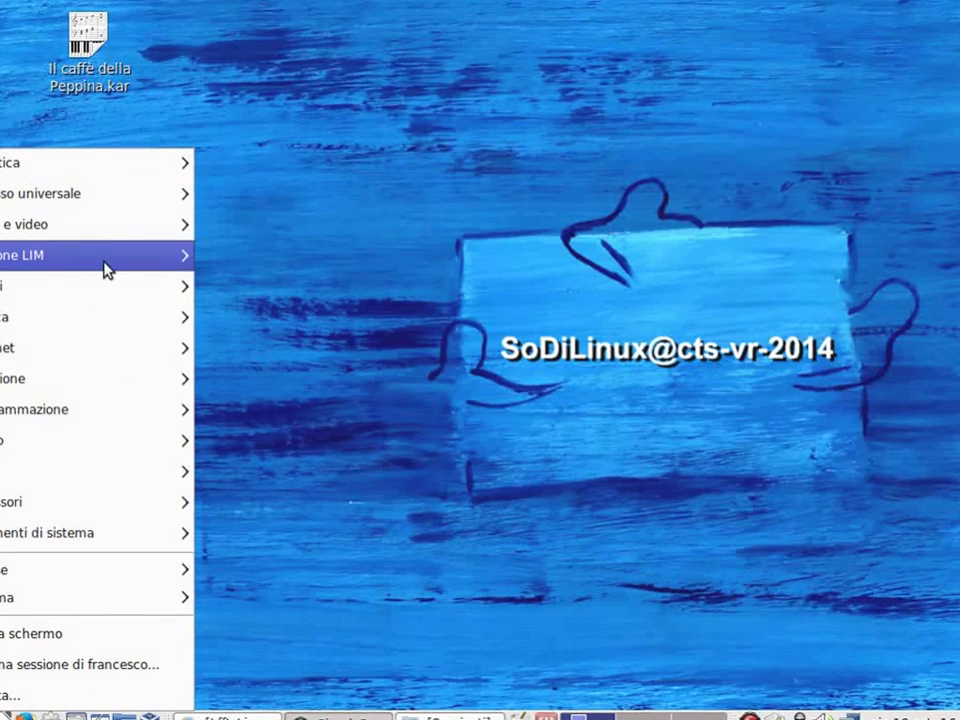
{"action": "mouse_move", "coordinate": [111, 214]}
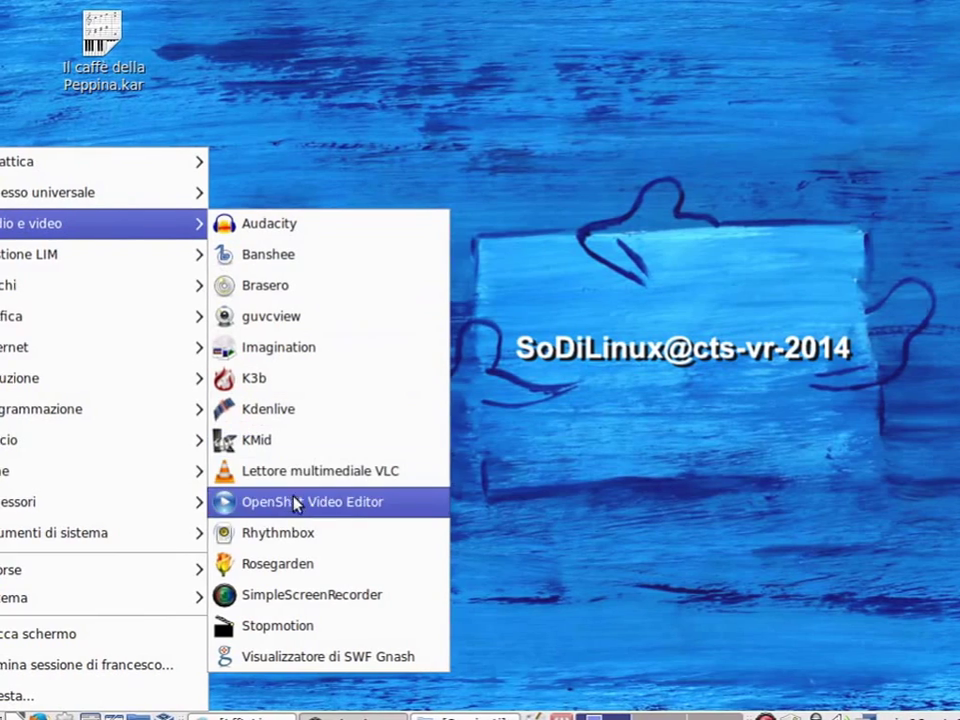
{"action": "left_click", "coordinate": [320, 440]}
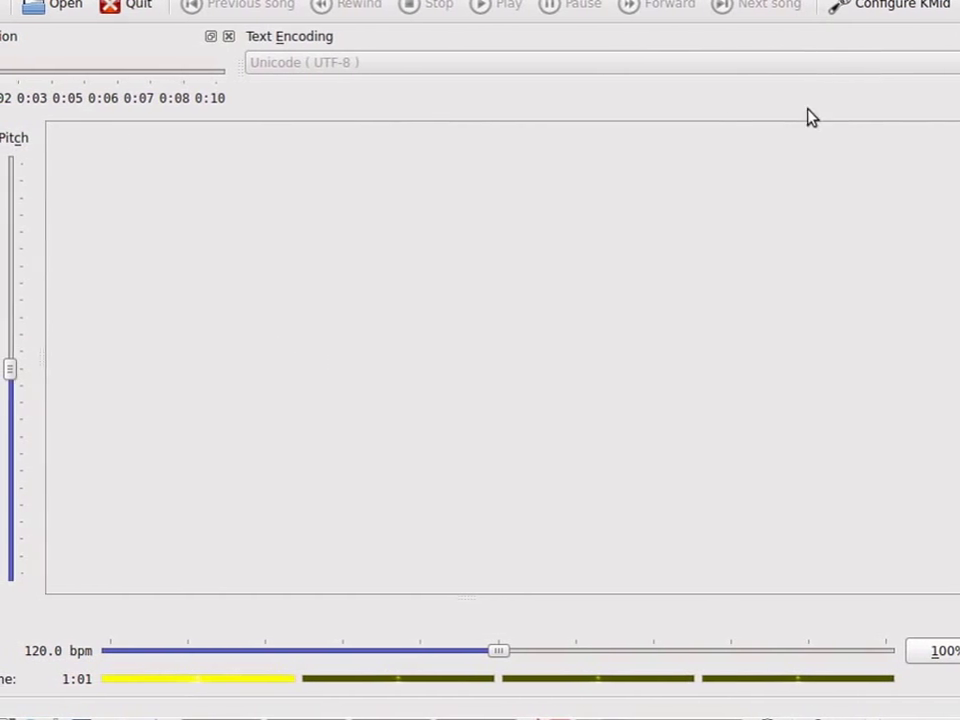
- View the Channels and Player Piano windows of KMid, closing each one after a look
{"action": "left_click", "coordinate": [60, 0]}
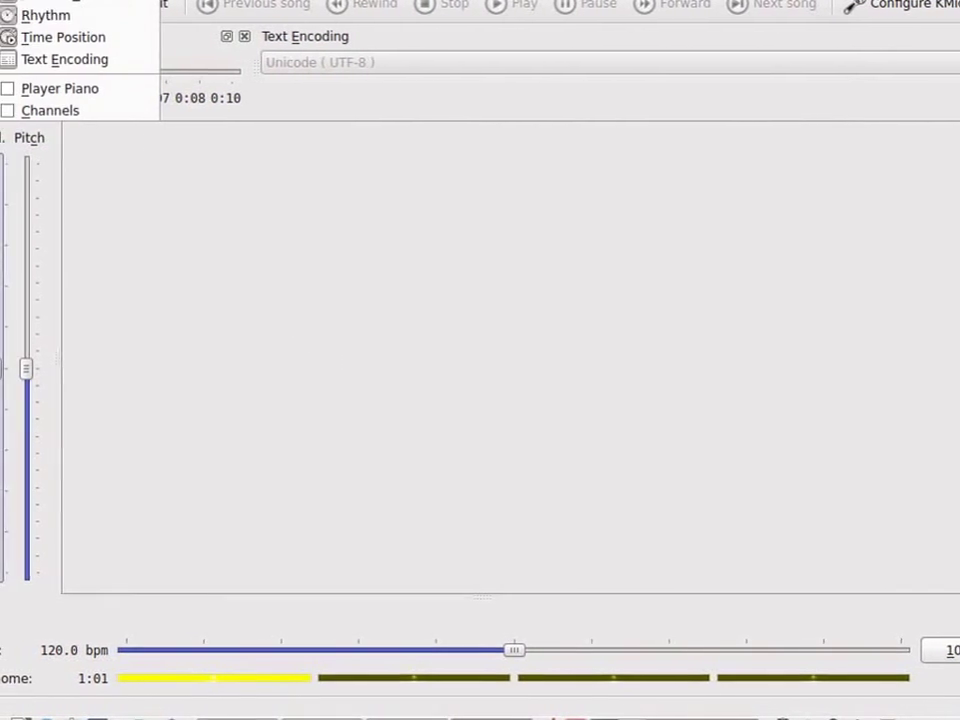
{"action": "left_click", "coordinate": [10, 110]}
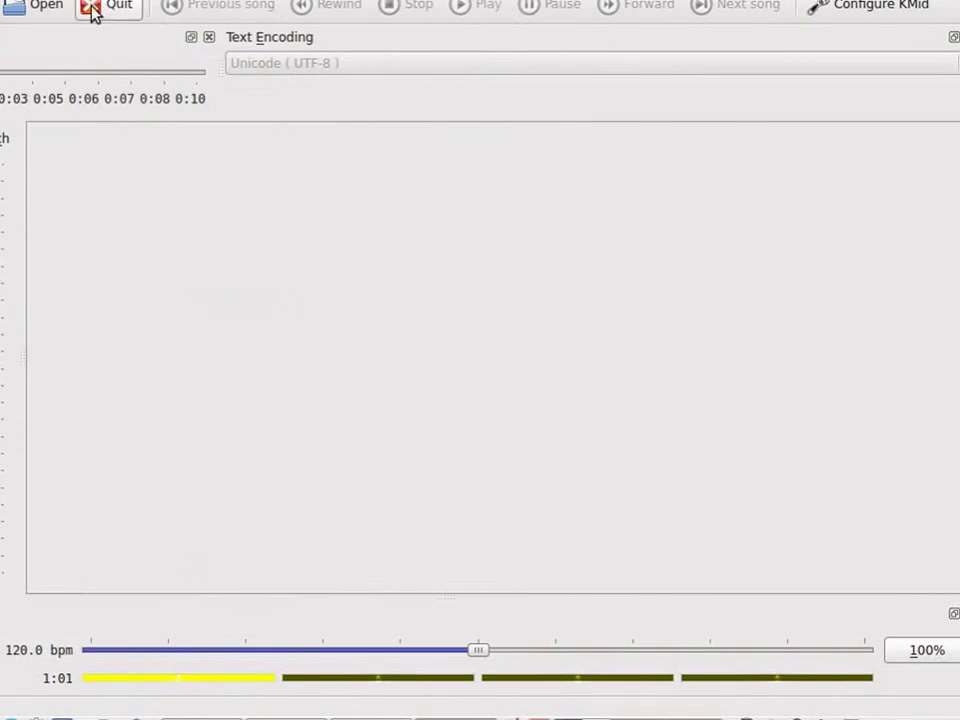
{"action": "left_click", "coordinate": [10, 2]}
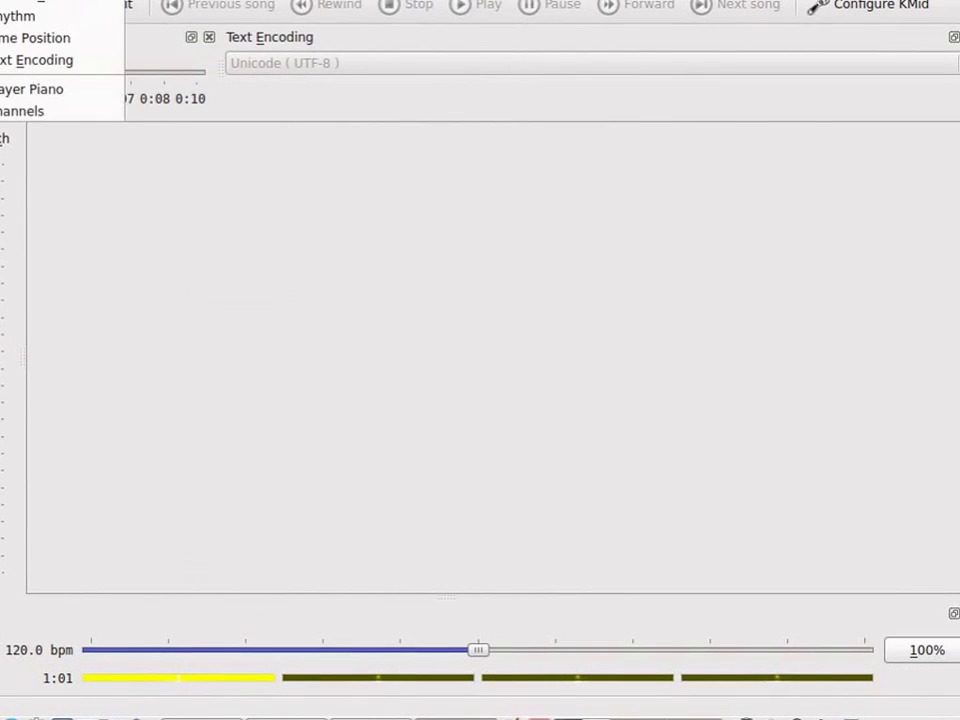
{"action": "left_click", "coordinate": [5, 90]}
{"action": "left_click_drag", "start_coordinate": [160, 0], "coordinate": [330, 328]}
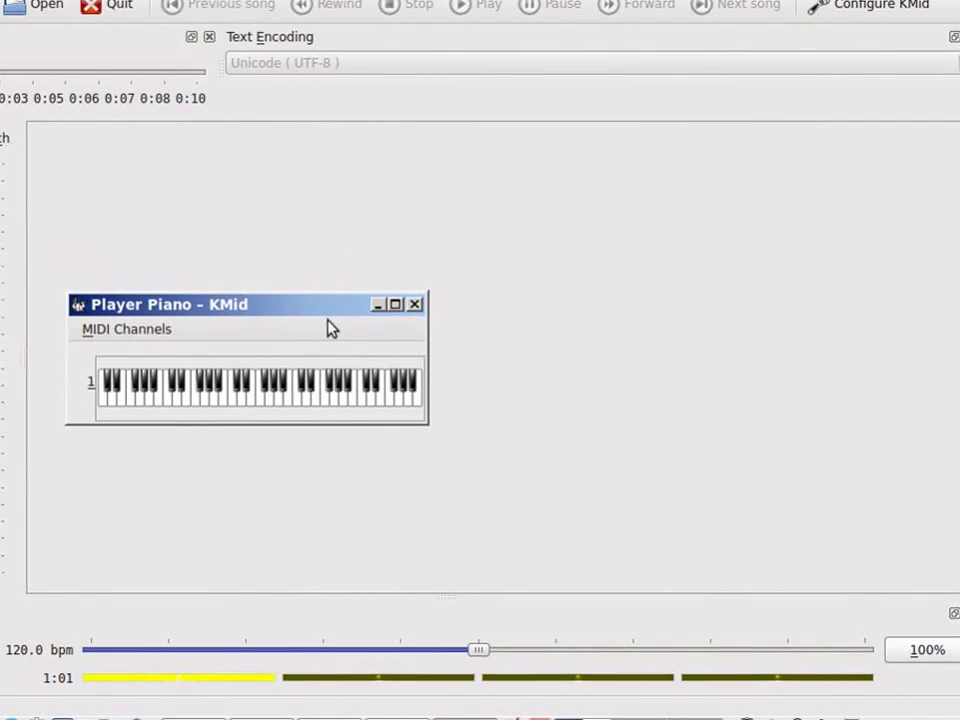
{"action": "left_click", "coordinate": [415, 305]}
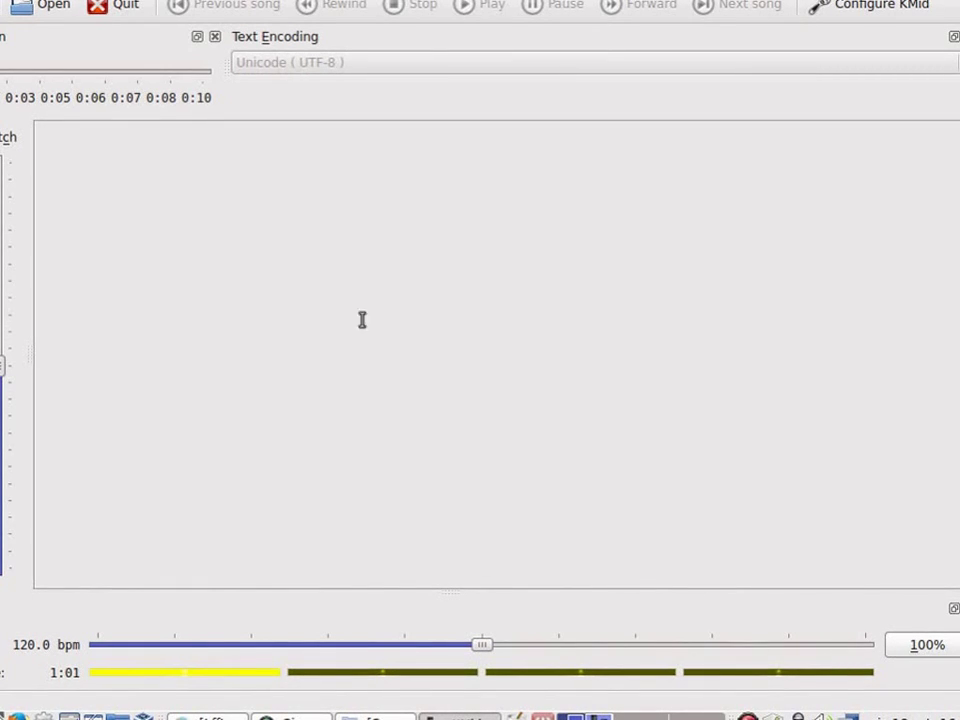
- Review the Lyrics, MIDI and Soft Synths pages of the KMid configuration, including the FluidSynth output and sound font, and accept the settings
{"action": "left_click", "coordinate": [866, 5]}
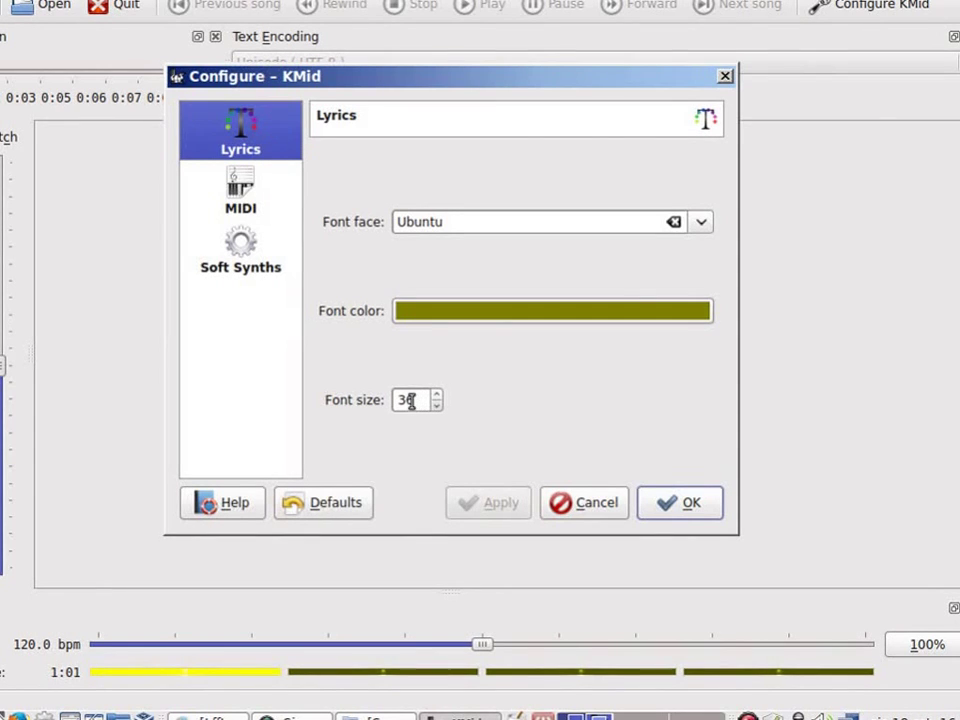
{"action": "left_click", "coordinate": [245, 192]}
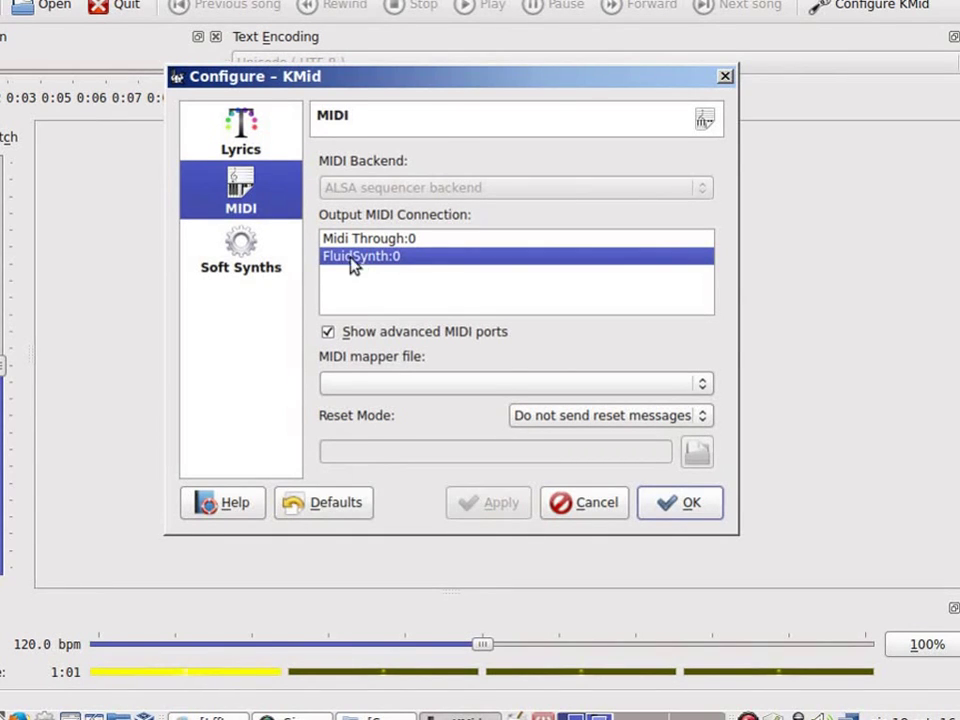
{"action": "left_click", "coordinate": [249, 254]}
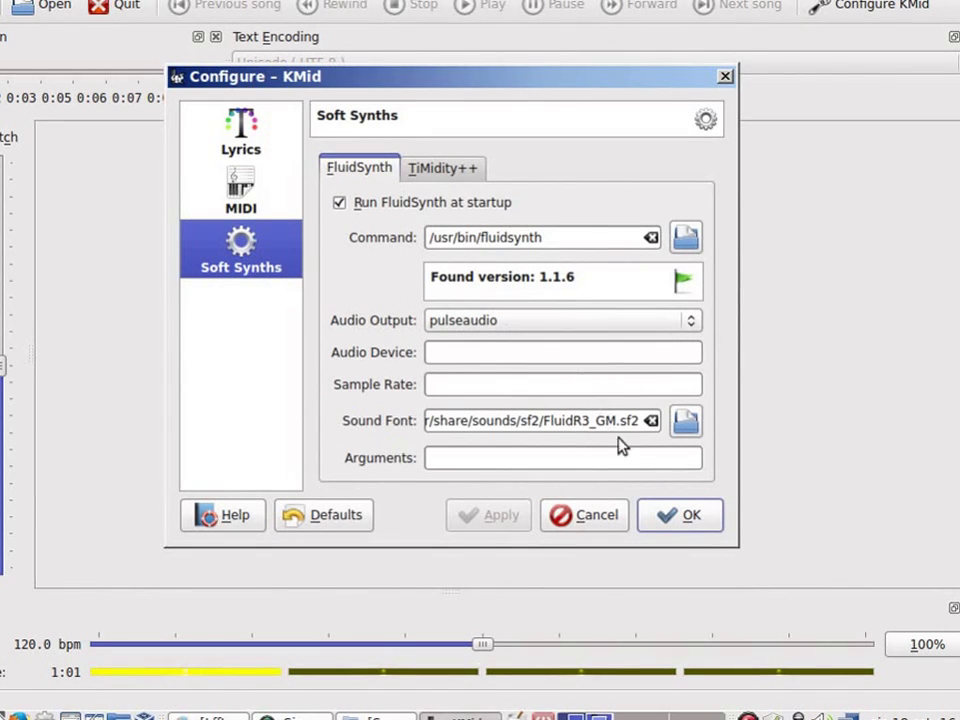
{"action": "left_click", "coordinate": [243, 187]}
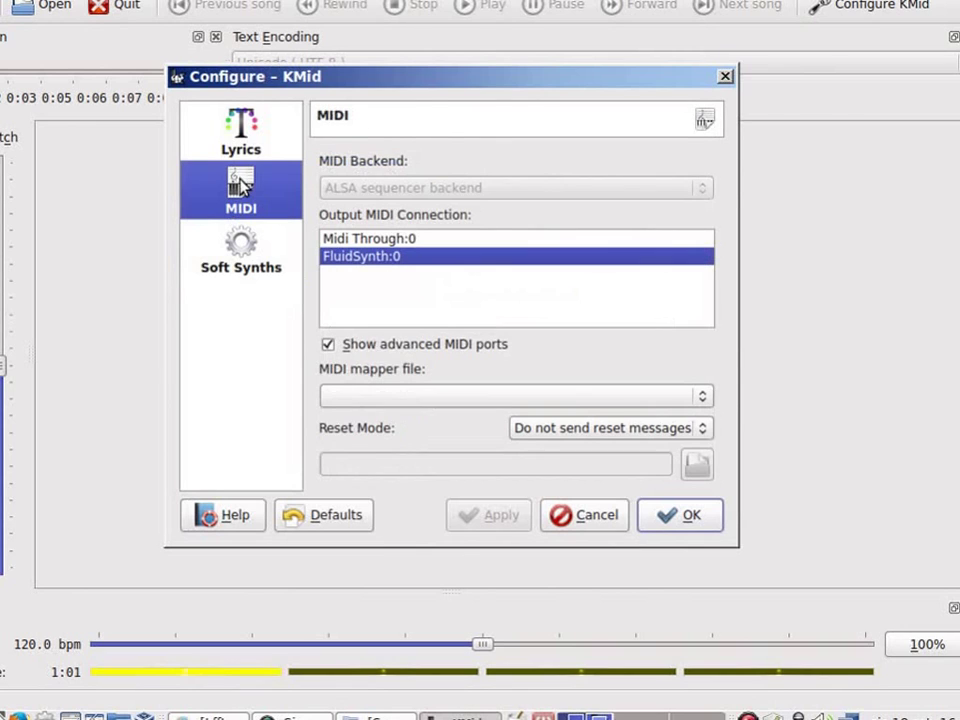
{"action": "left_click", "coordinate": [246, 141]}
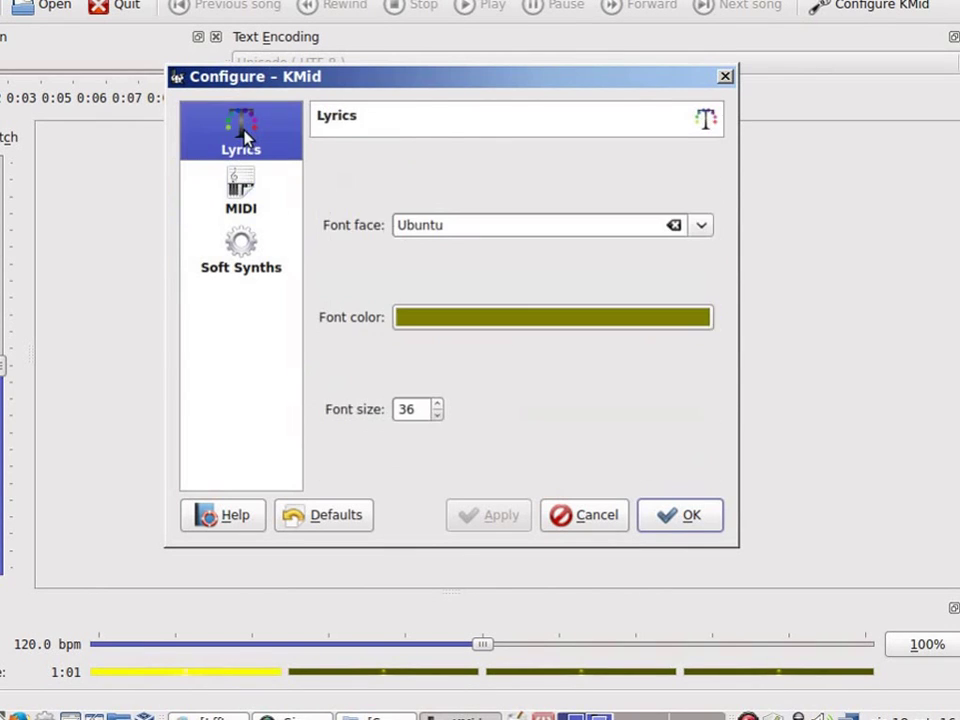
{"action": "left_click", "coordinate": [247, 198]}
{"action": "left_click", "coordinate": [250, 245]}
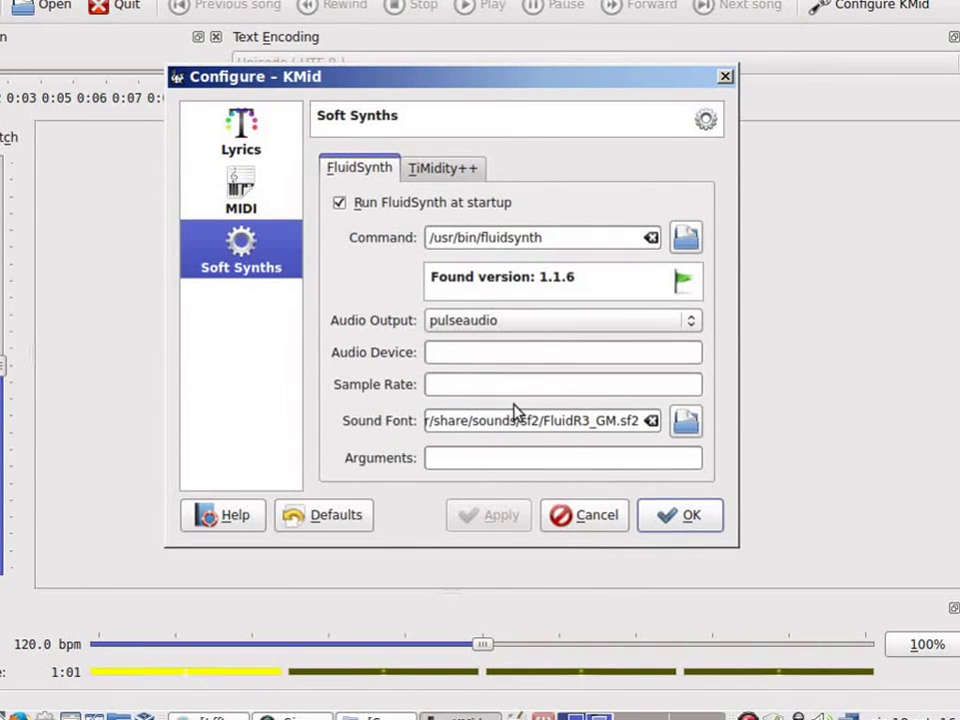
{"action": "left_click", "coordinate": [681, 516]}
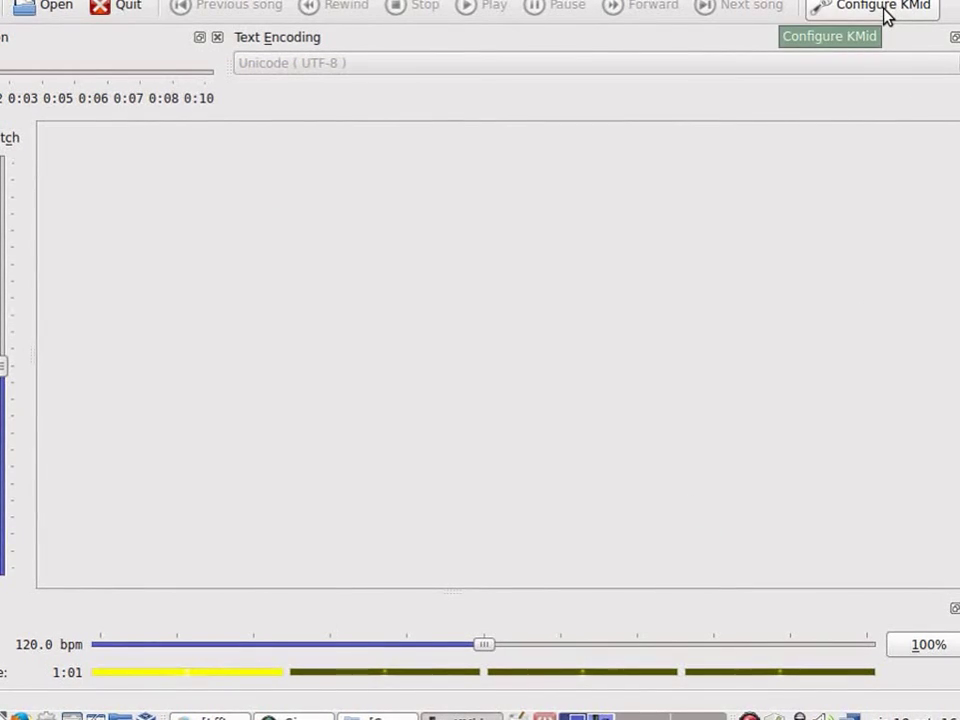
- Open the karaoke file Il caffè della Peppina.kar from the Scrivania folder, keeping the MIDI audio filter
{"action": "left_click", "coordinate": [38, 7]}
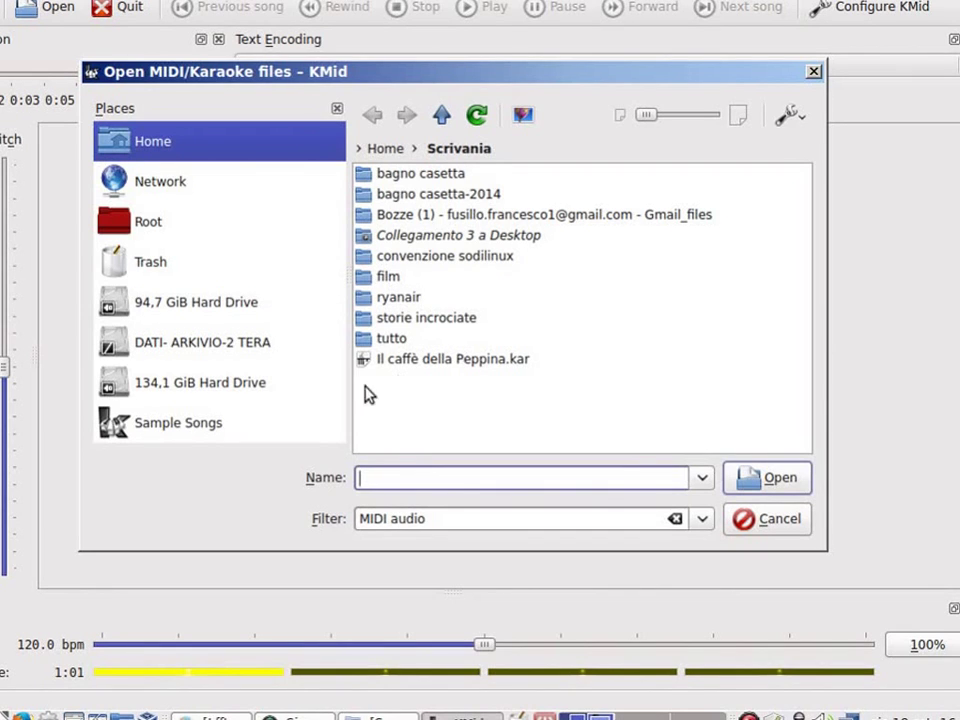
{"action": "left_click", "coordinate": [396, 366]}
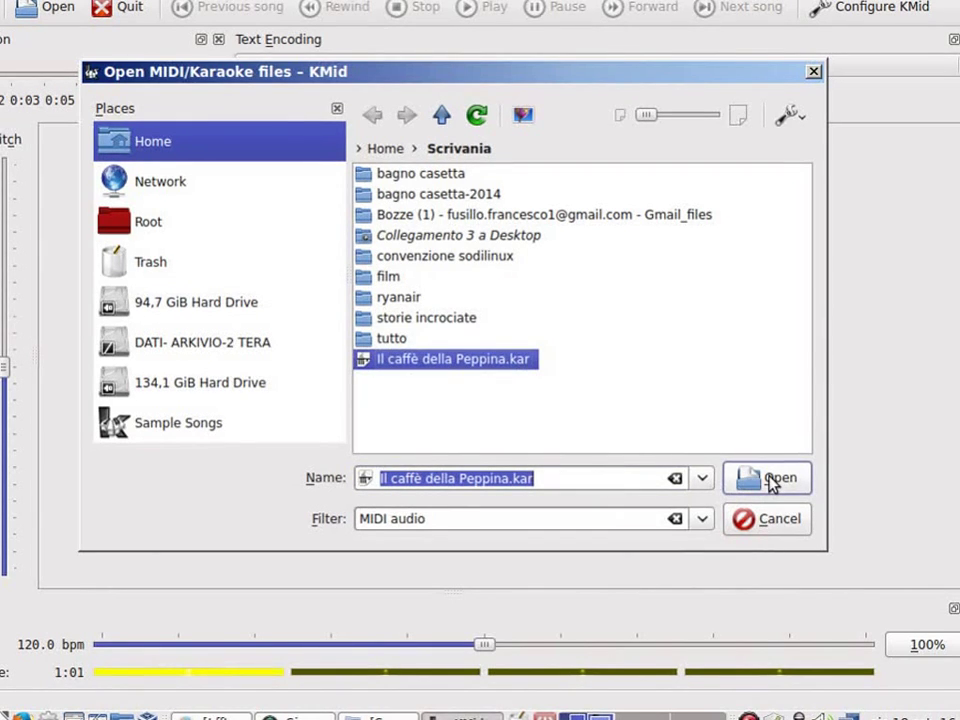
{"action": "left_click", "coordinate": [427, 518]}
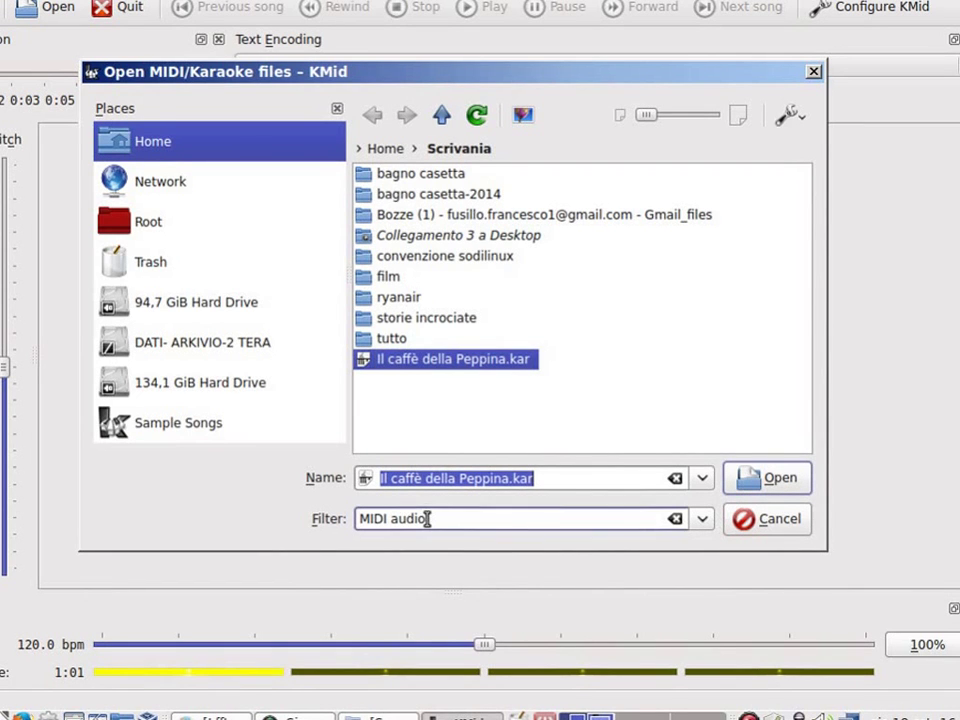
{"action": "left_click", "coordinate": [779, 479]}
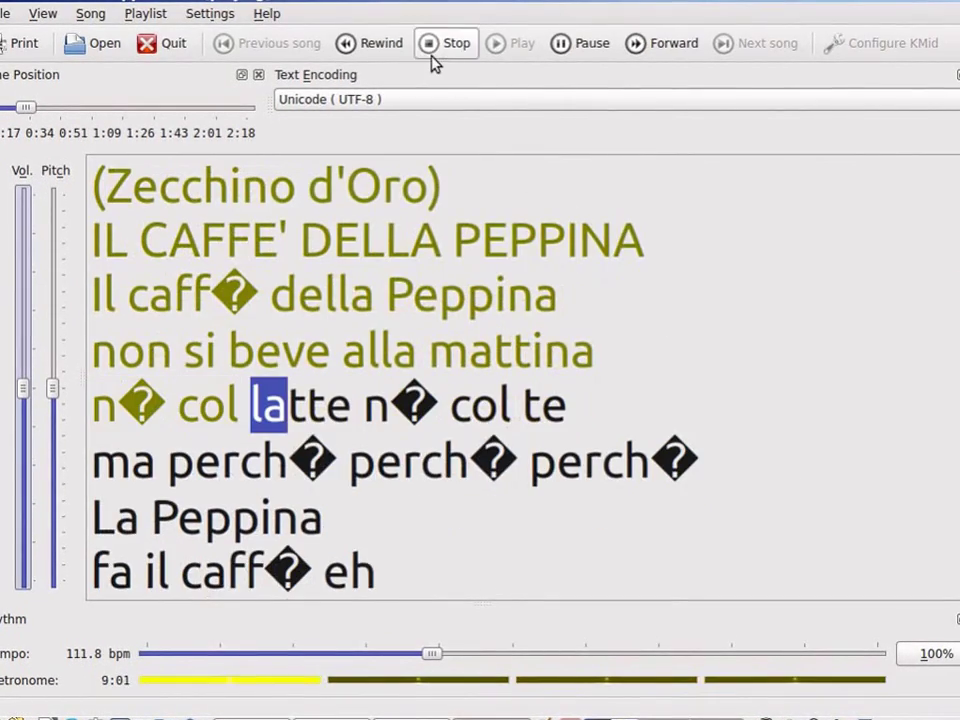
- Stop the song, play it again from the beginning and slow its tempo to about 64%
{"action": "left_click", "coordinate": [431, 52]}
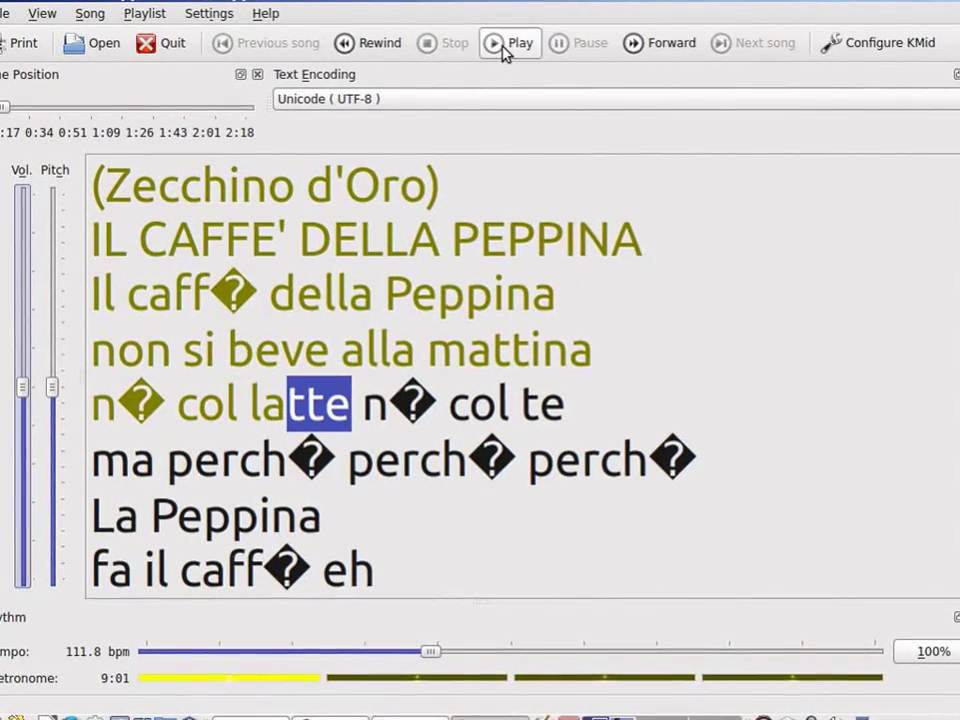
{"action": "left_click", "coordinate": [506, 46]}
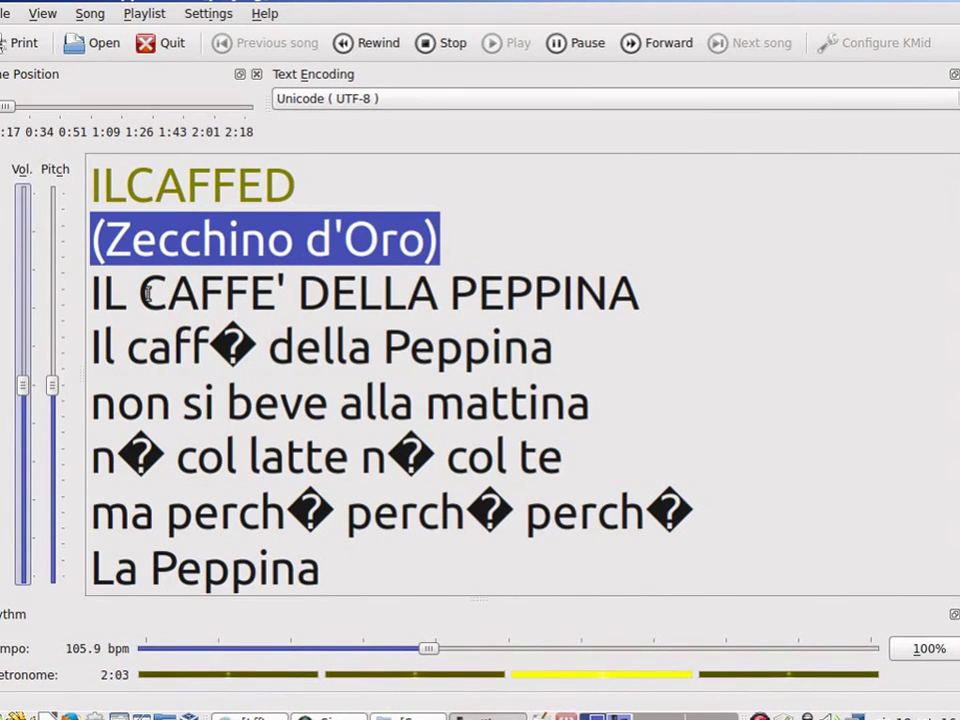
{"action": "left_click_drag", "start_coordinate": [432, 652], "coordinate": [297, 664]}
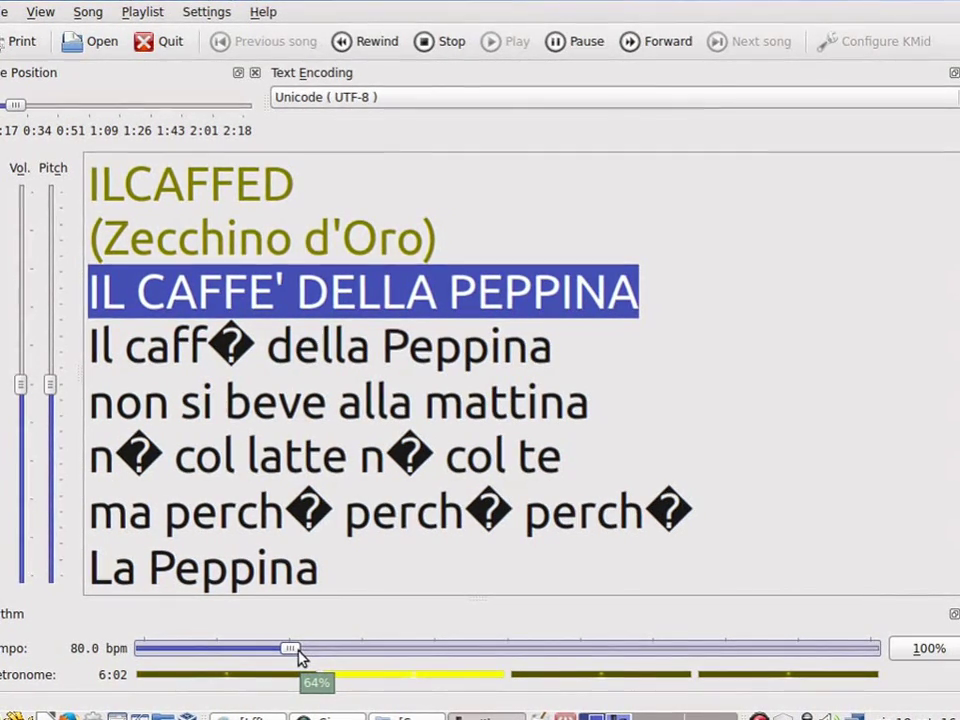
- Show the MIDI Channels window and mute channels 6 (tk6, Flute) and 5 (tk5, Voice Oohs)
{"action": "left_click", "coordinate": [35, 11]}
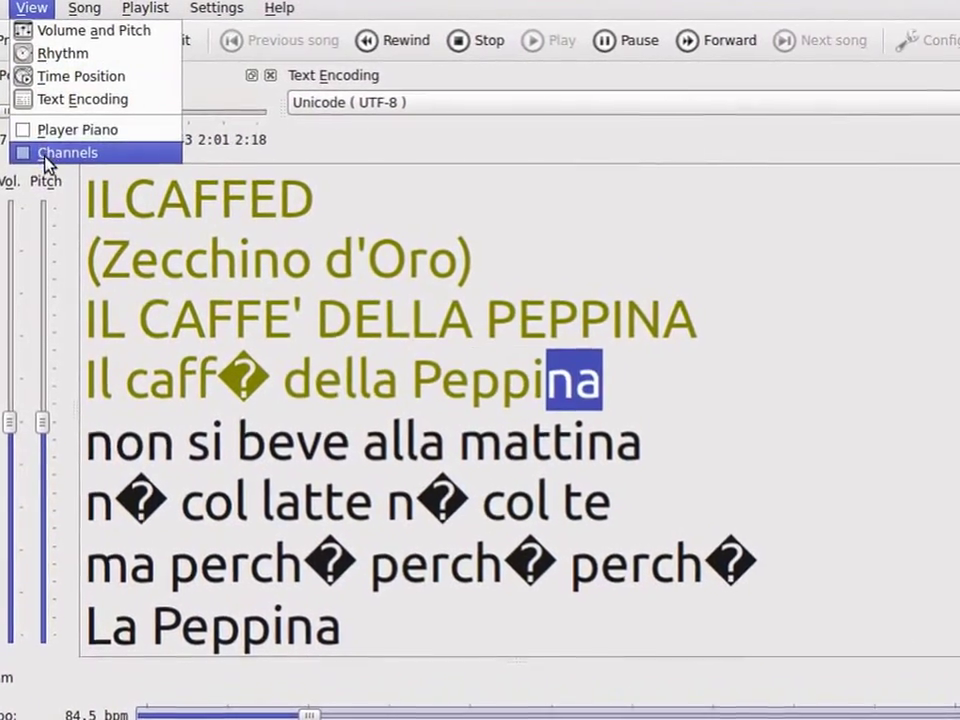
{"action": "left_click", "coordinate": [30, 152]}
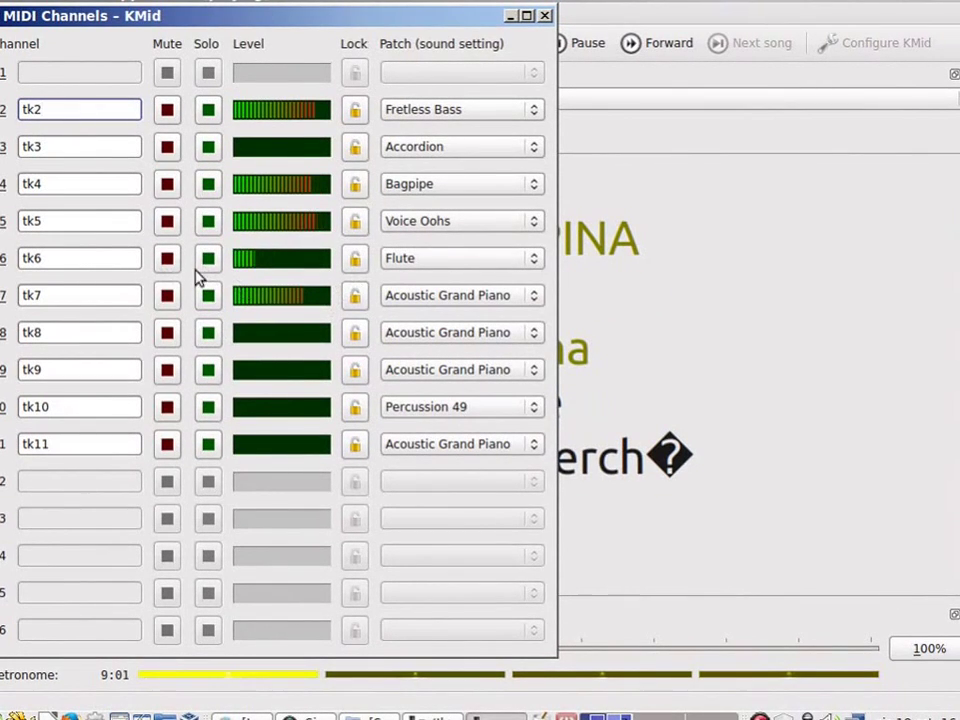
{"action": "left_click", "coordinate": [167, 258]}
{"action": "left_click", "coordinate": [167, 221]}
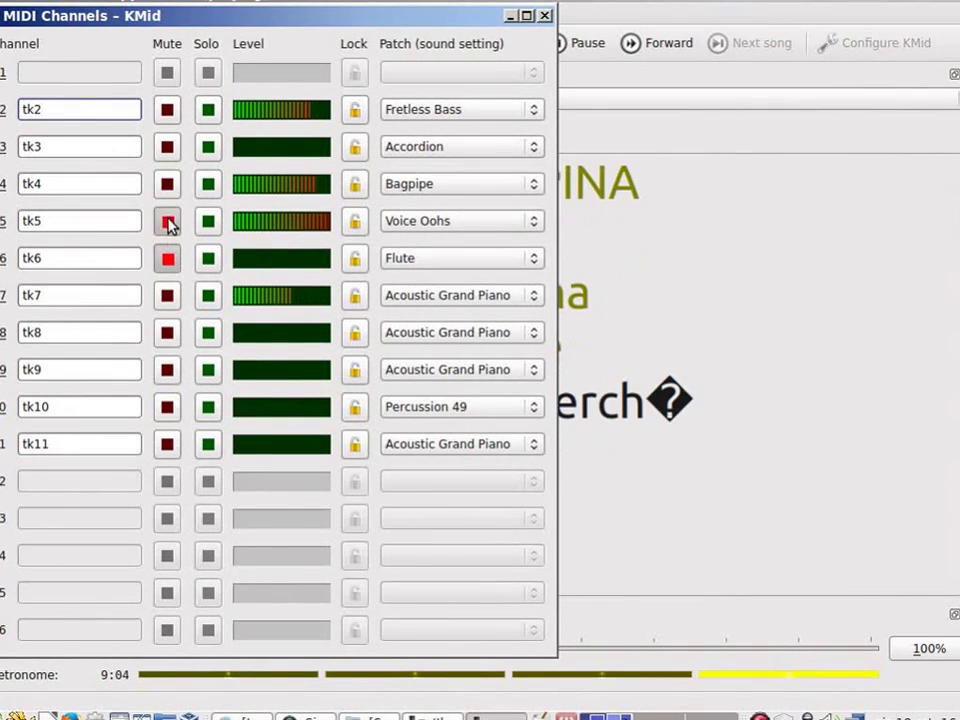
- Mute channels 4, 3 and 2 (tk4, tk3, tk2) and set solo on channel 2 (Fretless Bass)
{"action": "left_click", "coordinate": [167, 184]}
{"action": "left_click", "coordinate": [167, 147]}
{"action": "left_click", "coordinate": [167, 110]}
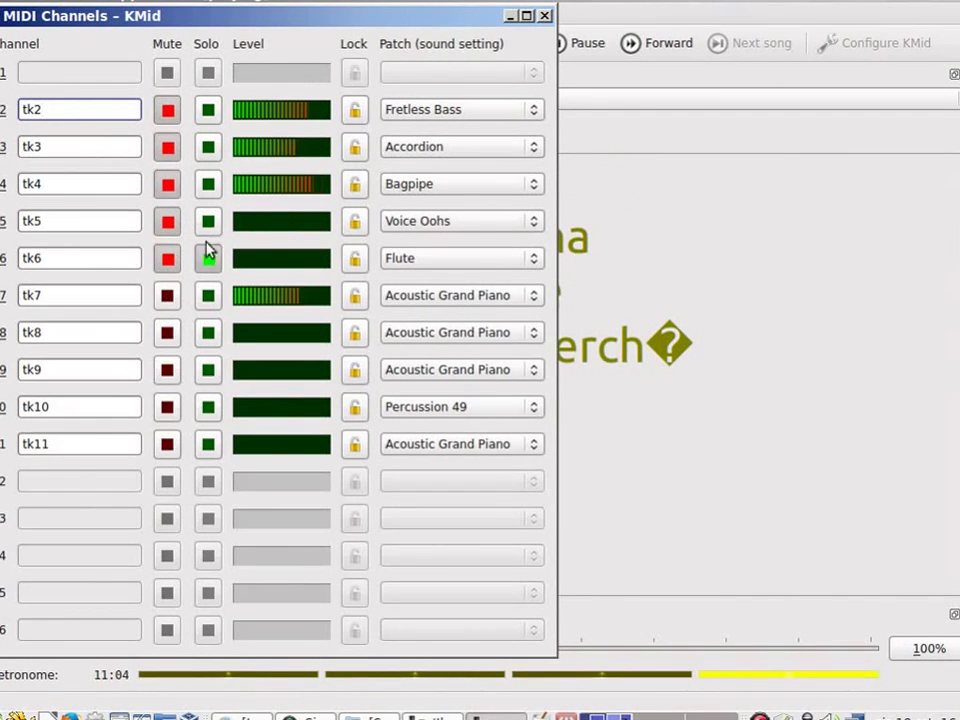
{"action": "left_click", "coordinate": [208, 110]}
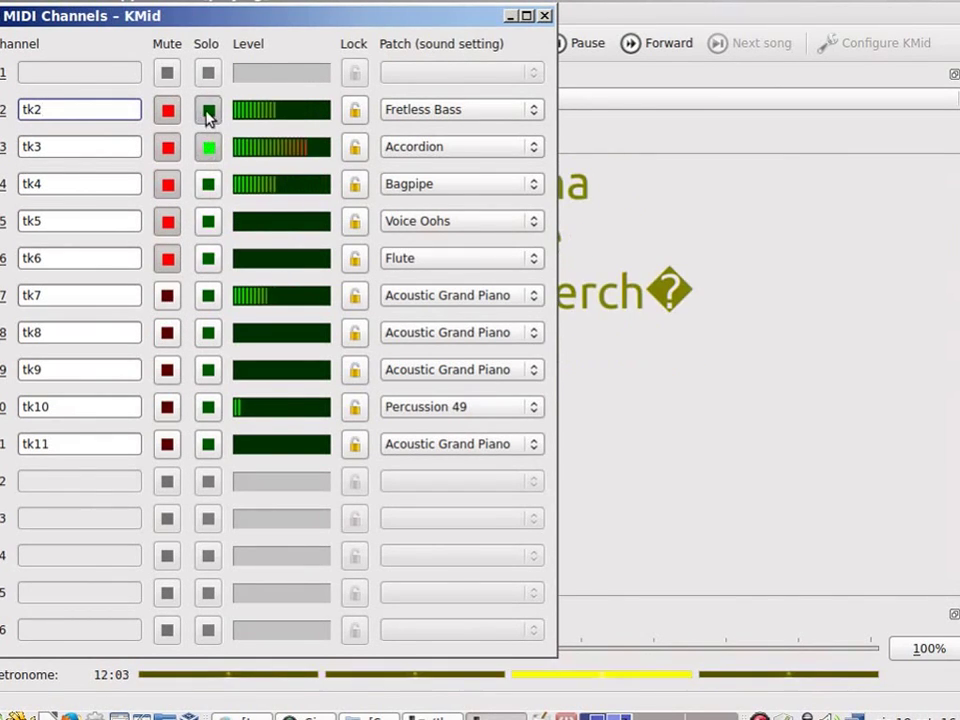
- Unmute channels 6, 5, 4, 3 and 2 and close the MIDI Channels window
{"action": "left_click", "coordinate": [170, 258]}
{"action": "left_click", "coordinate": [168, 221]}
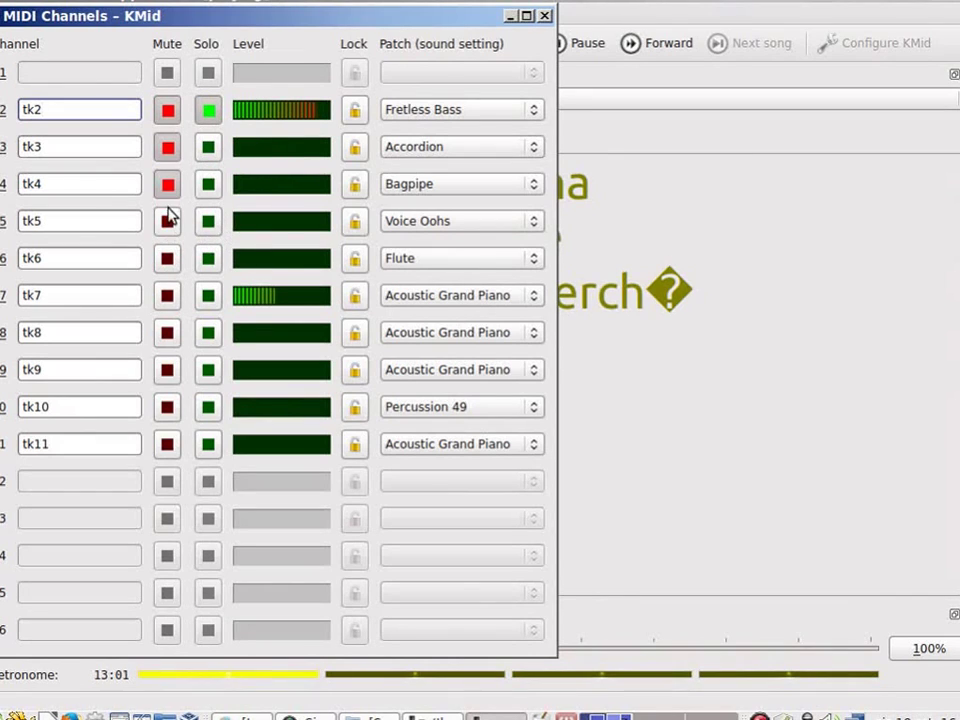
{"action": "left_click", "coordinate": [168, 184]}
{"action": "left_click", "coordinate": [169, 148]}
{"action": "left_click", "coordinate": [170, 112]}
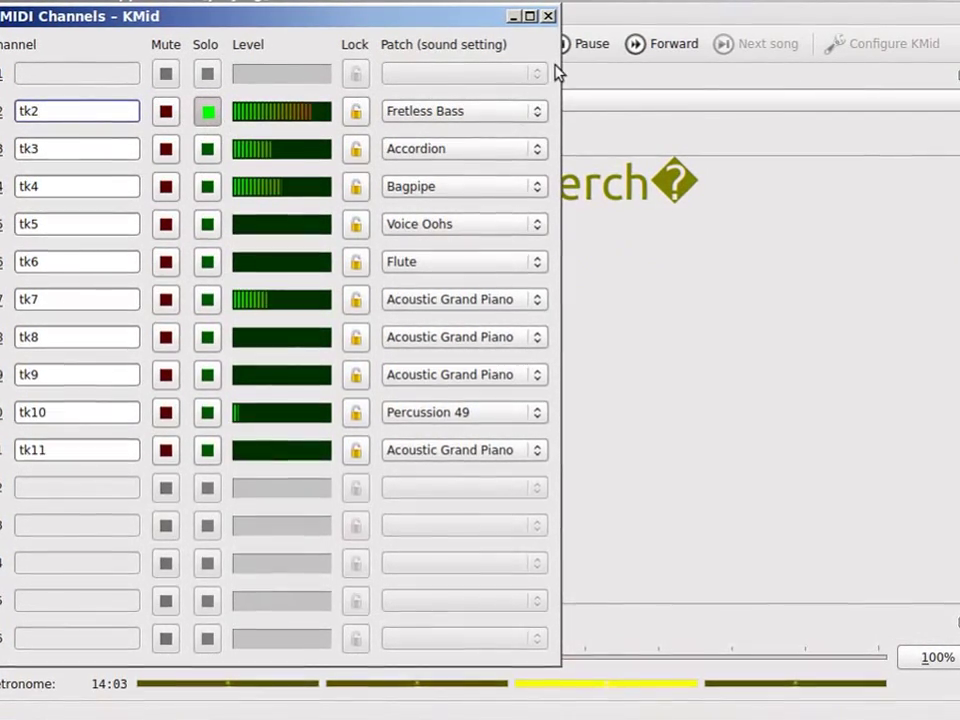
{"action": "left_click", "coordinate": [550, 17]}
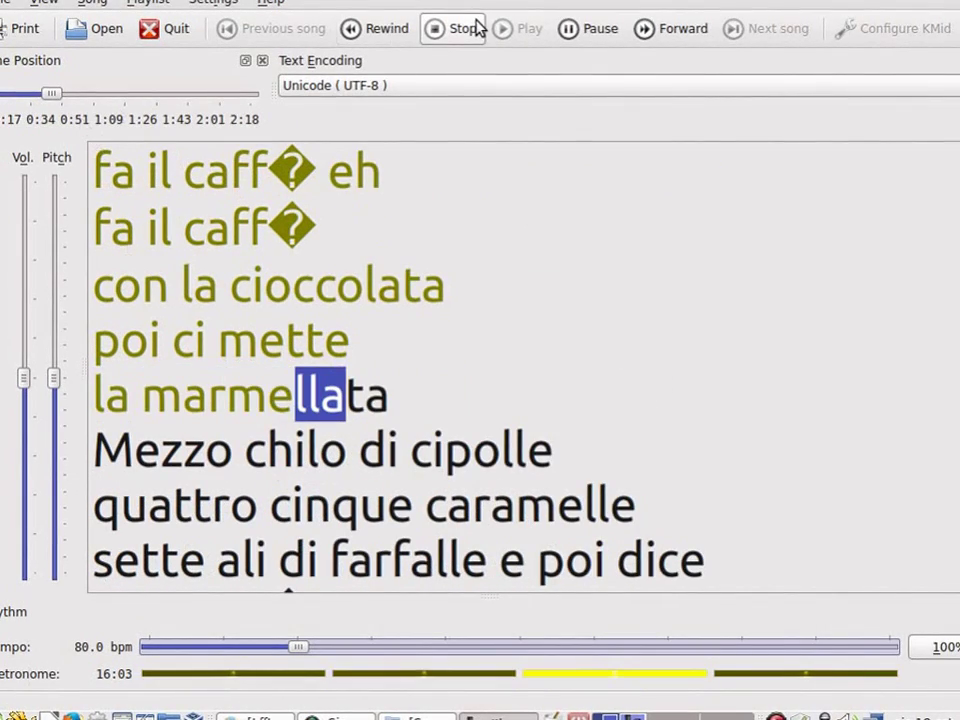
- Stop the song and set the lyrics font face to Vemana2000 in the KMid configuration
{"action": "left_click", "coordinate": [437, 30]}
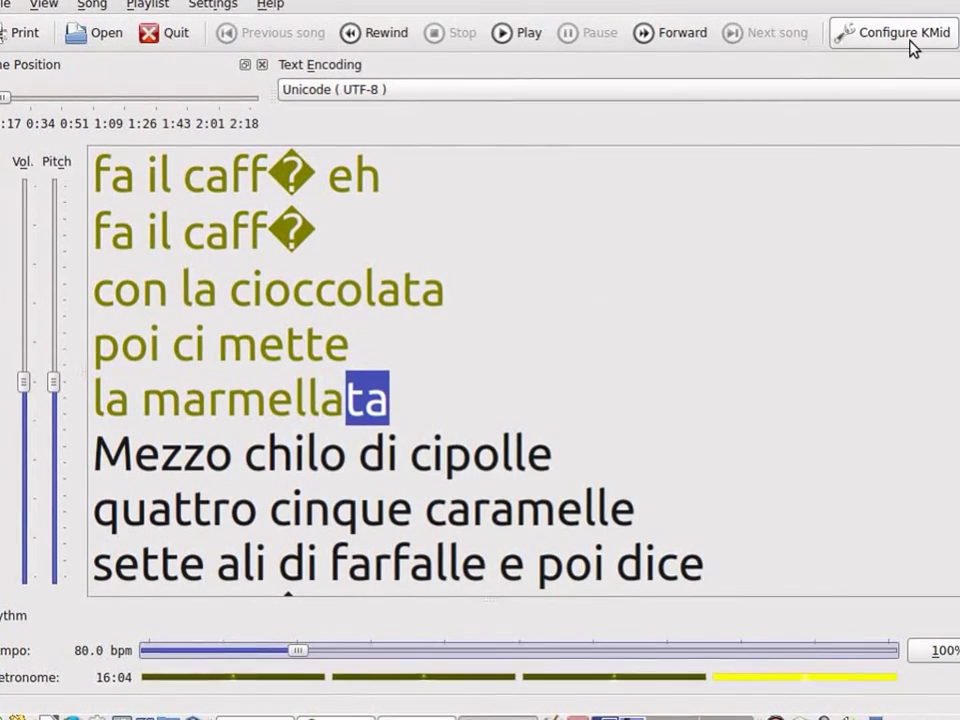
{"action": "left_click", "coordinate": [905, 38]}
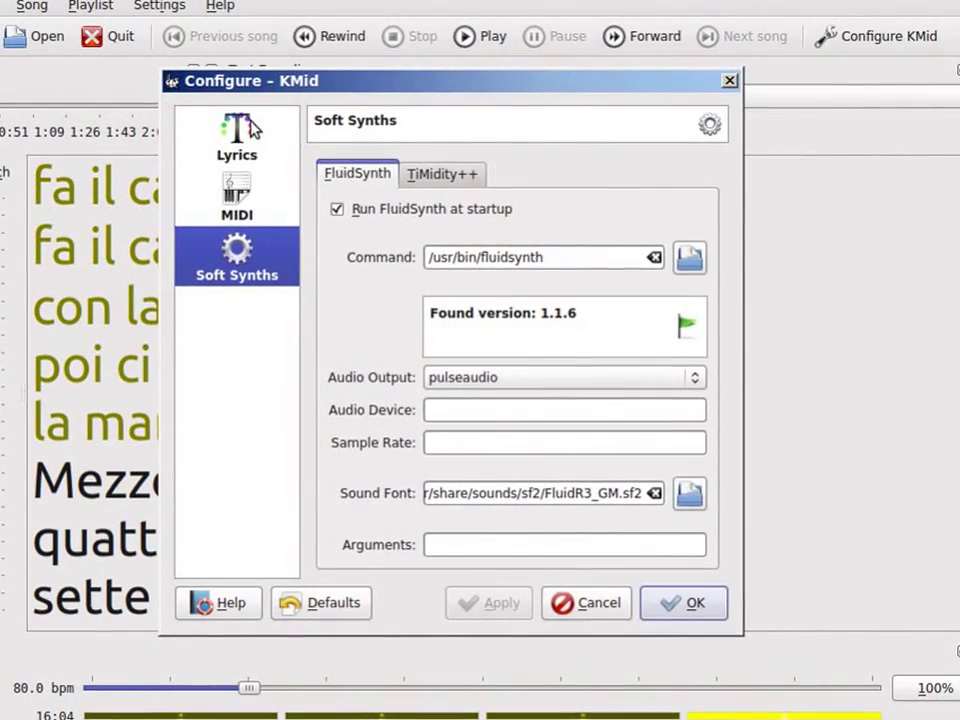
{"action": "left_click", "coordinate": [250, 130]}
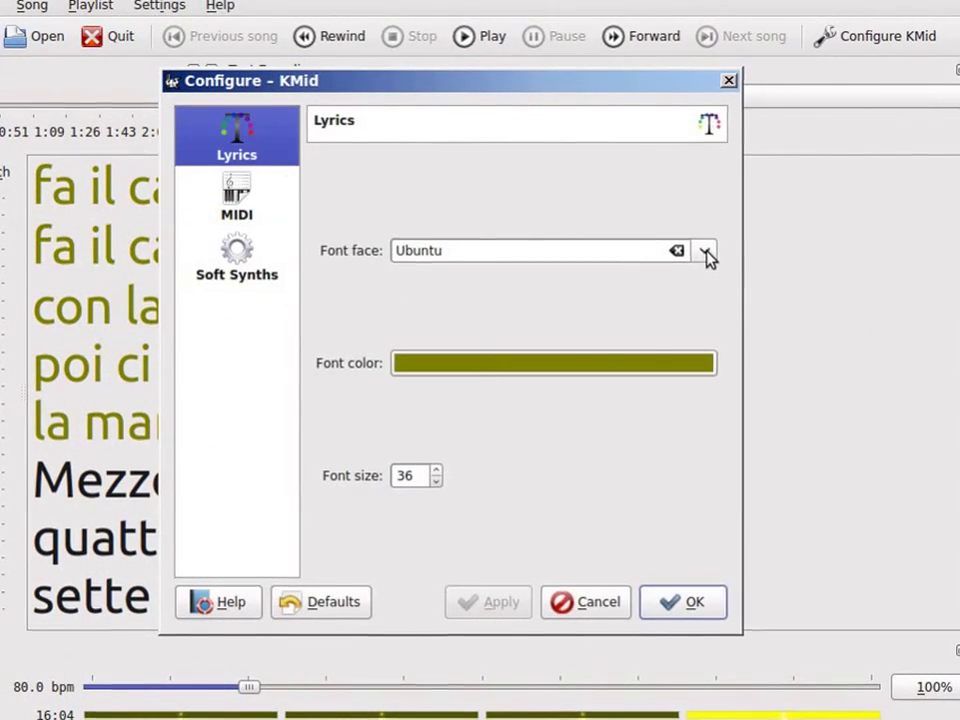
{"action": "scroll", "coordinate": [675, 252], "scroll_direction": "up", "scroll_amount": 1}
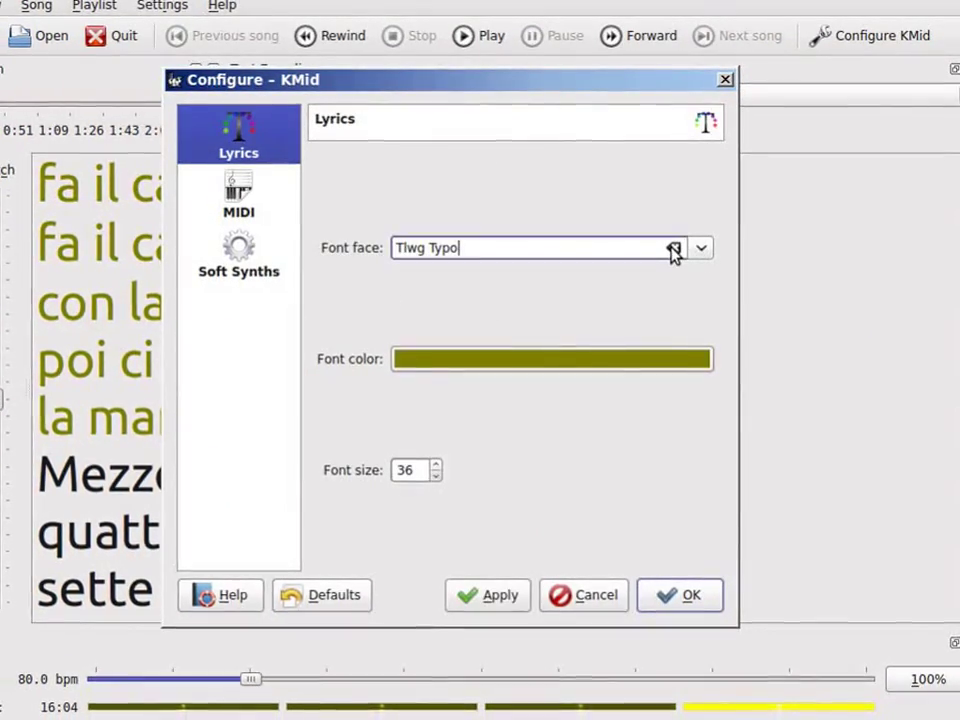
{"action": "left_click", "coordinate": [674, 252]}
{"action": "left_click", "coordinate": [703, 252]}
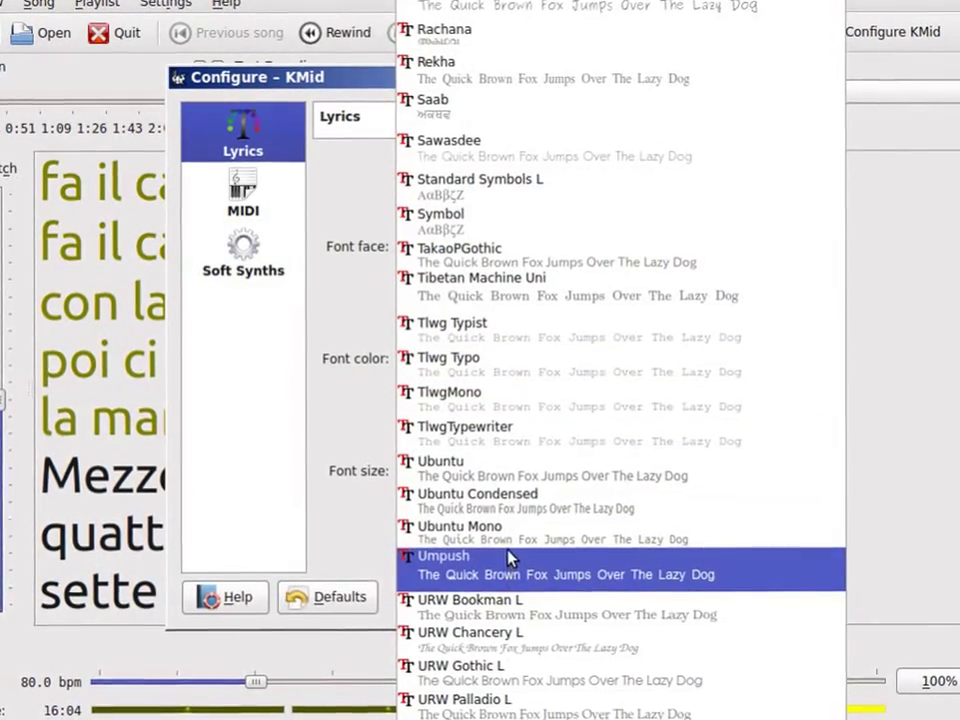
{"action": "scroll", "coordinate": [515, 565], "scroll_direction": "down", "scroll_amount": 2}
{"action": "left_click", "coordinate": [480, 578]}
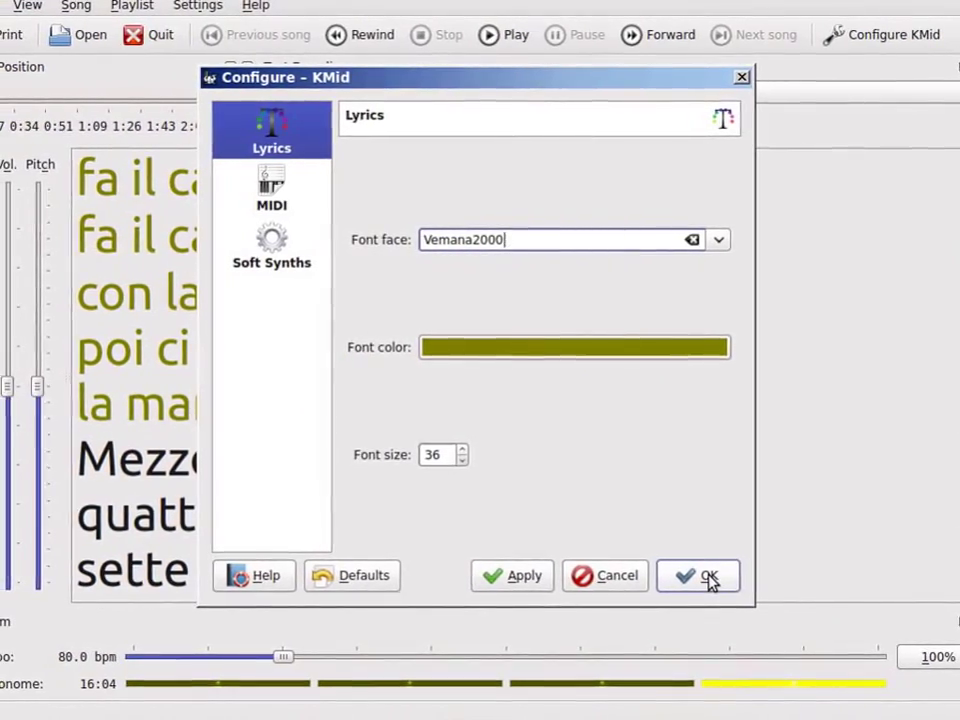
{"action": "left_click", "coordinate": [700, 577]}
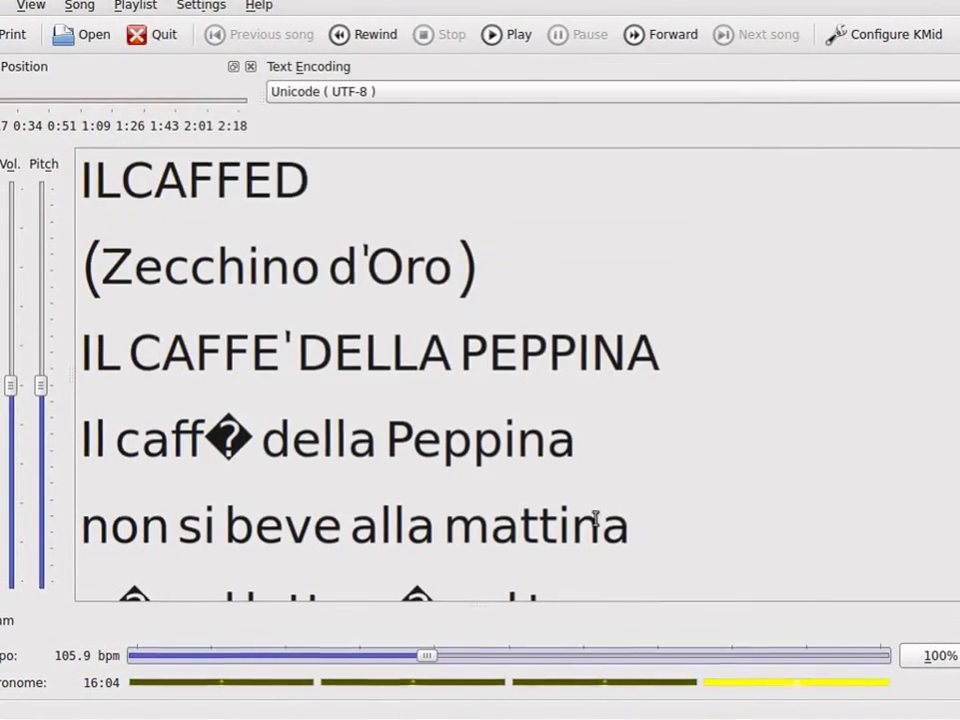
- Look through the song's lyrics in the new font and close KMid
{"action": "scroll", "coordinate": [698, 440], "scroll_direction": "down", "scroll_amount": 3}
{"action": "scroll", "coordinate": [698, 440], "scroll_direction": "up", "scroll_amount": 3}
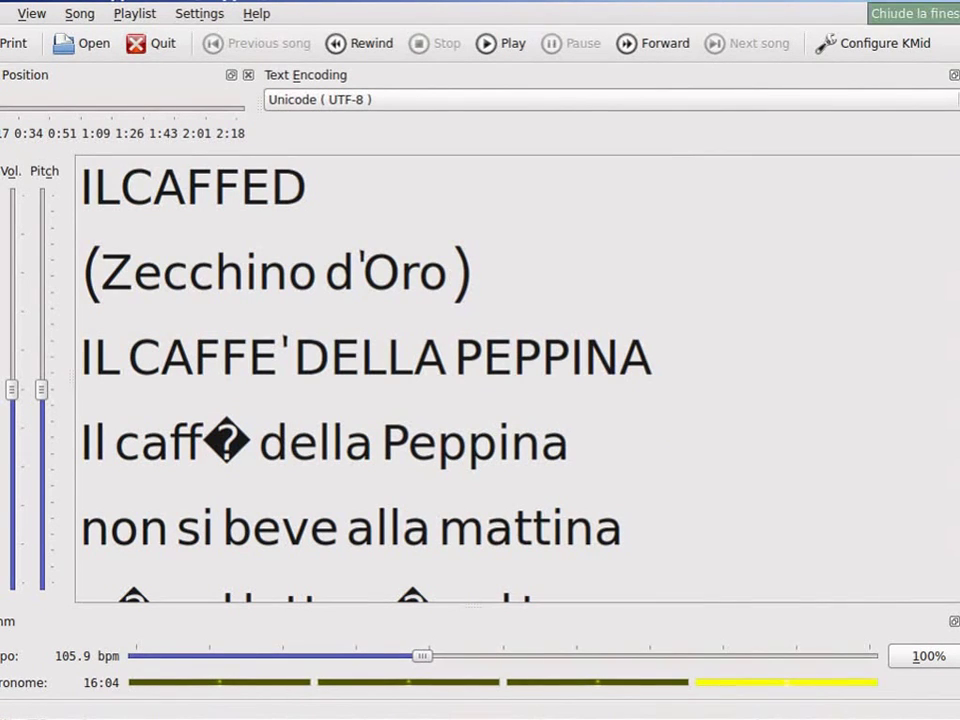
{"action": "left_click", "coordinate": [955, 8]}
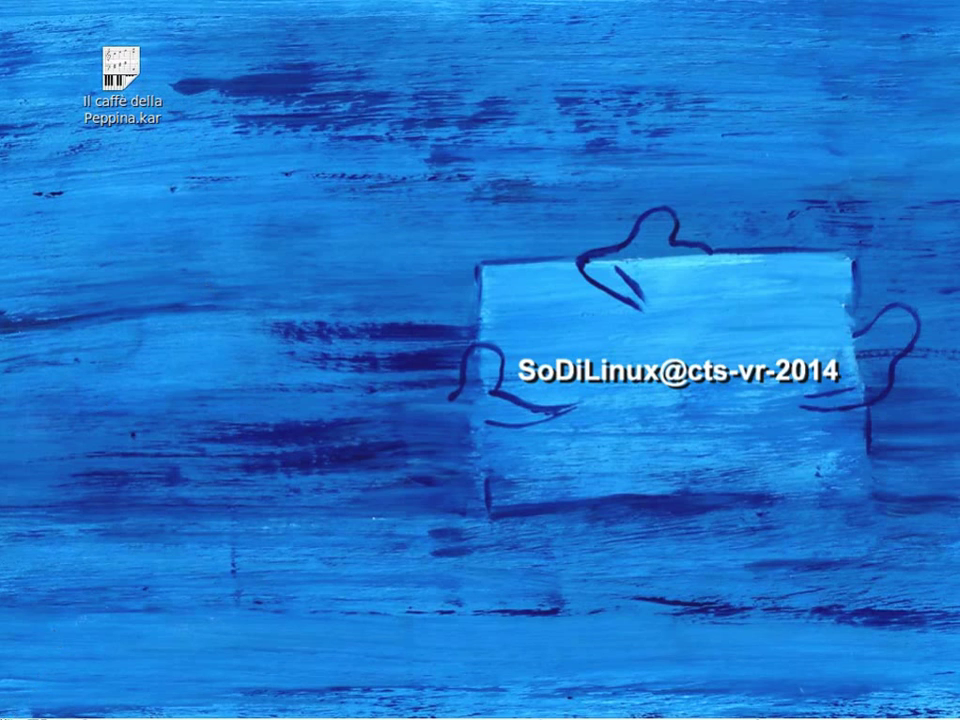
- Locate KMid in the Audio e video category of the system's applications and dismiss the list without launching anything
{"action": "key", "text": "super"}
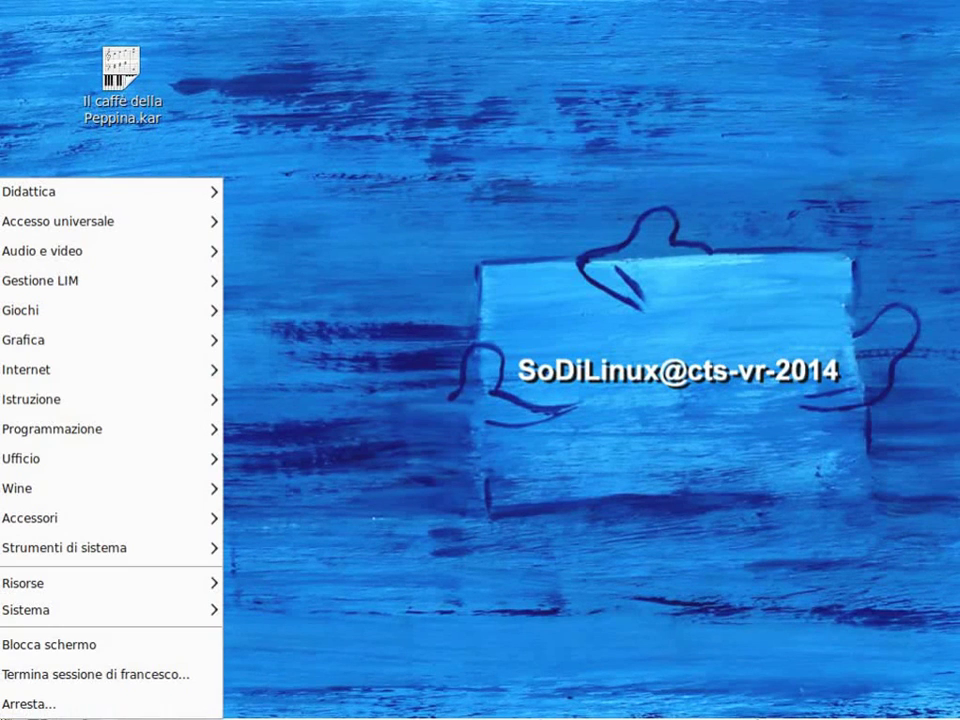
{"action": "left_click", "coordinate": [330, 187]}
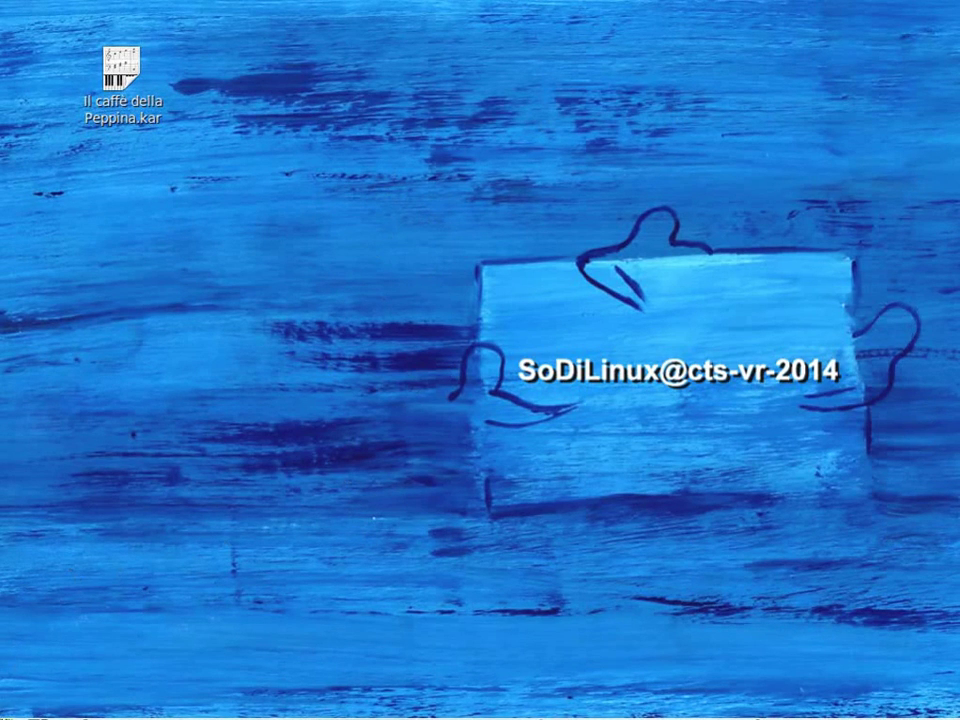
{"action": "key", "text": "super"}
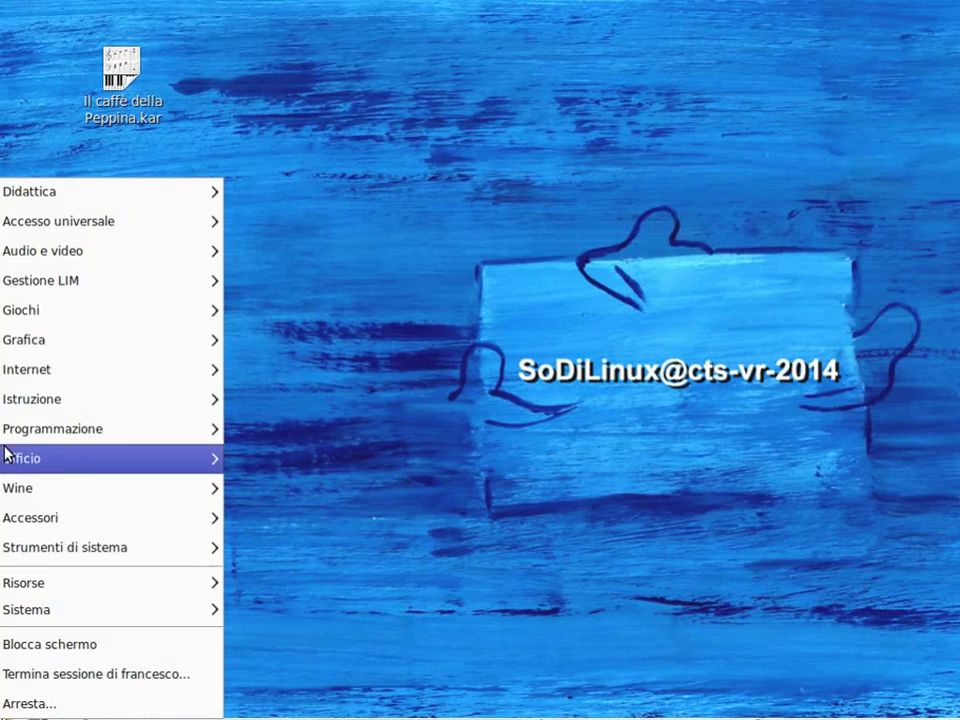
{"action": "mouse_move", "coordinate": [46, 261]}
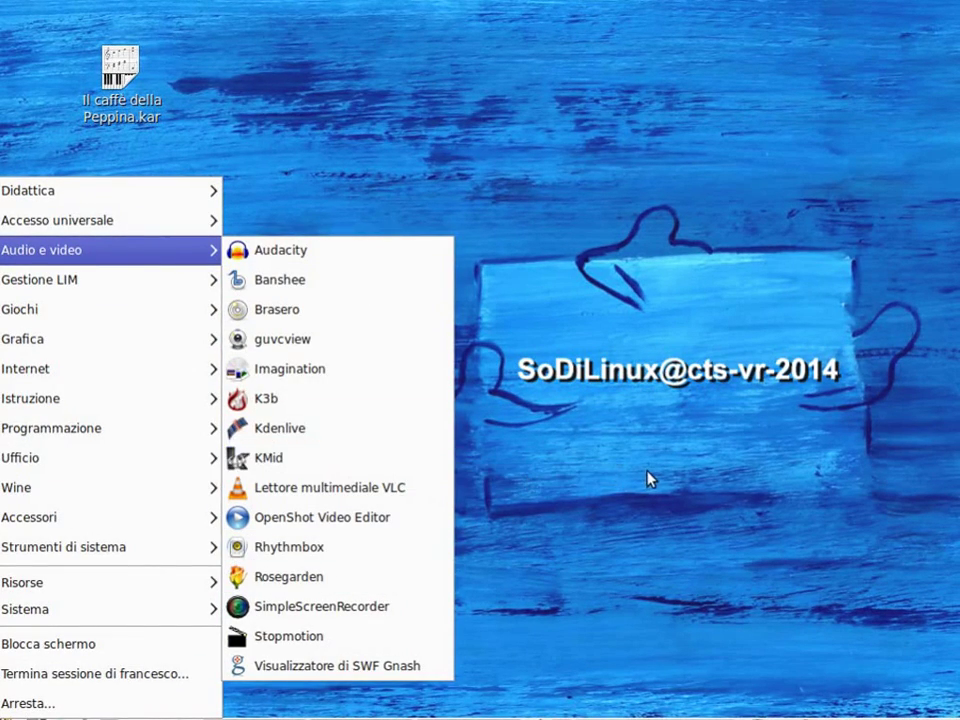
{"action": "left_click", "coordinate": [461, 464]}
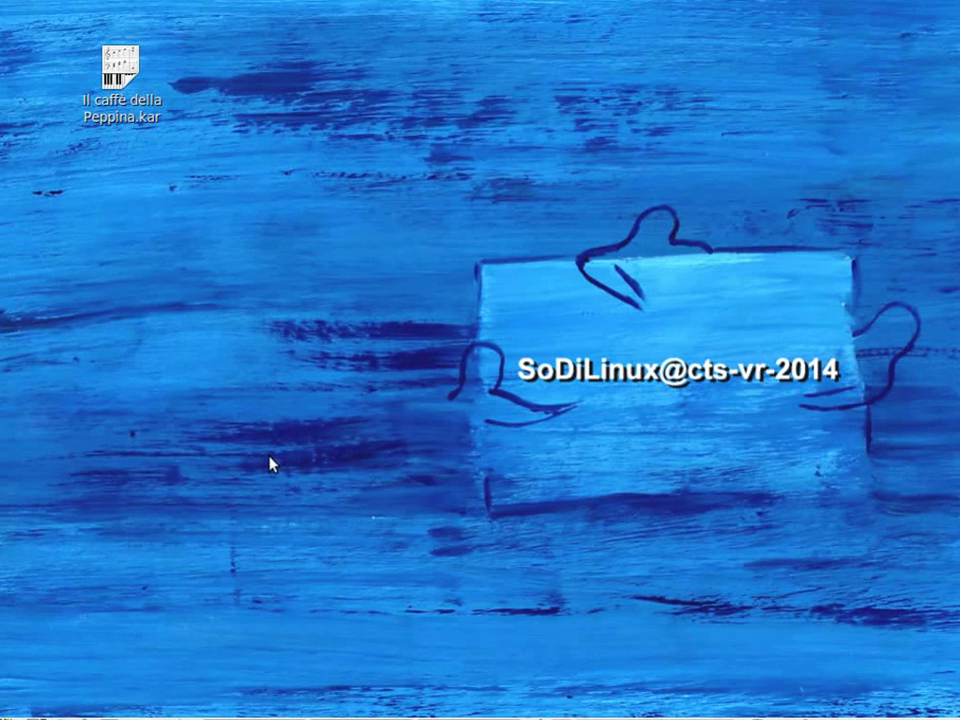